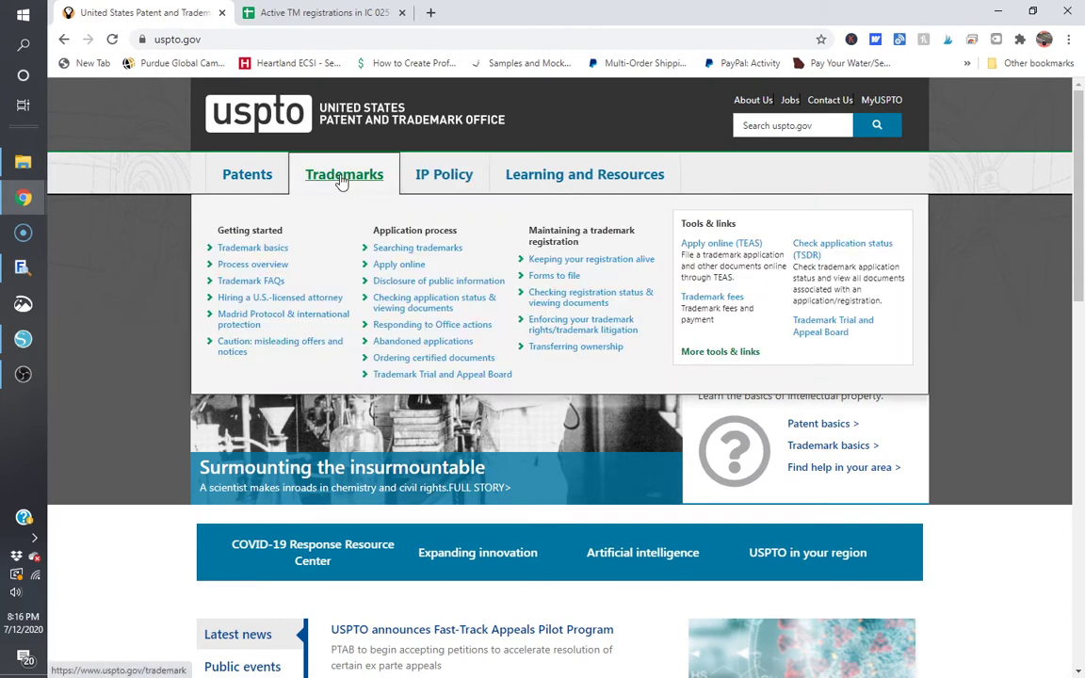
Go from the Trademarks section to the TESS welcome page via 'Search our trademark database (TESS)'.
left_click(340, 181)
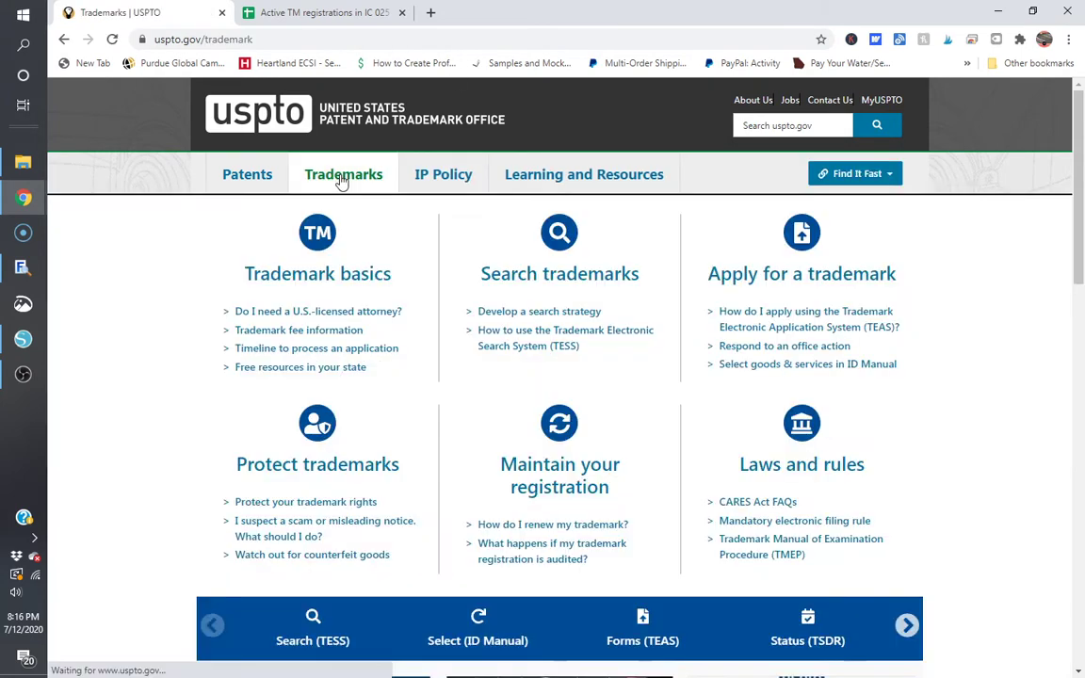
left_click(516, 282)
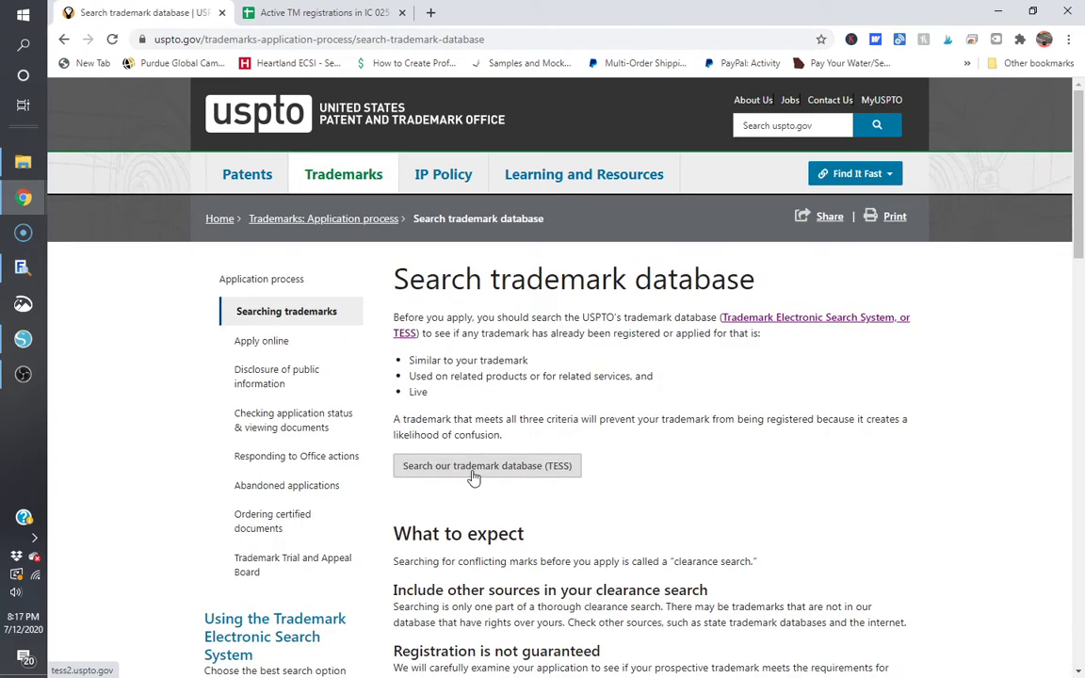
left_click(474, 467)
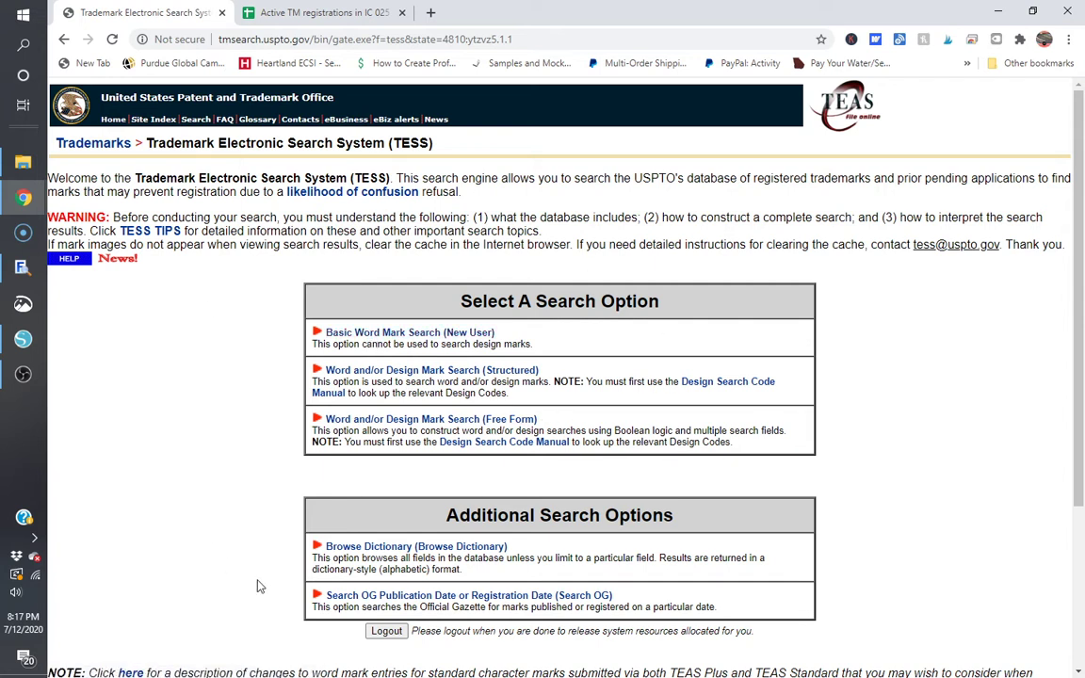
Run a Basic Word Mark Search for live marks matching 'summer', returning 1326 records.
left_click(420, 336)
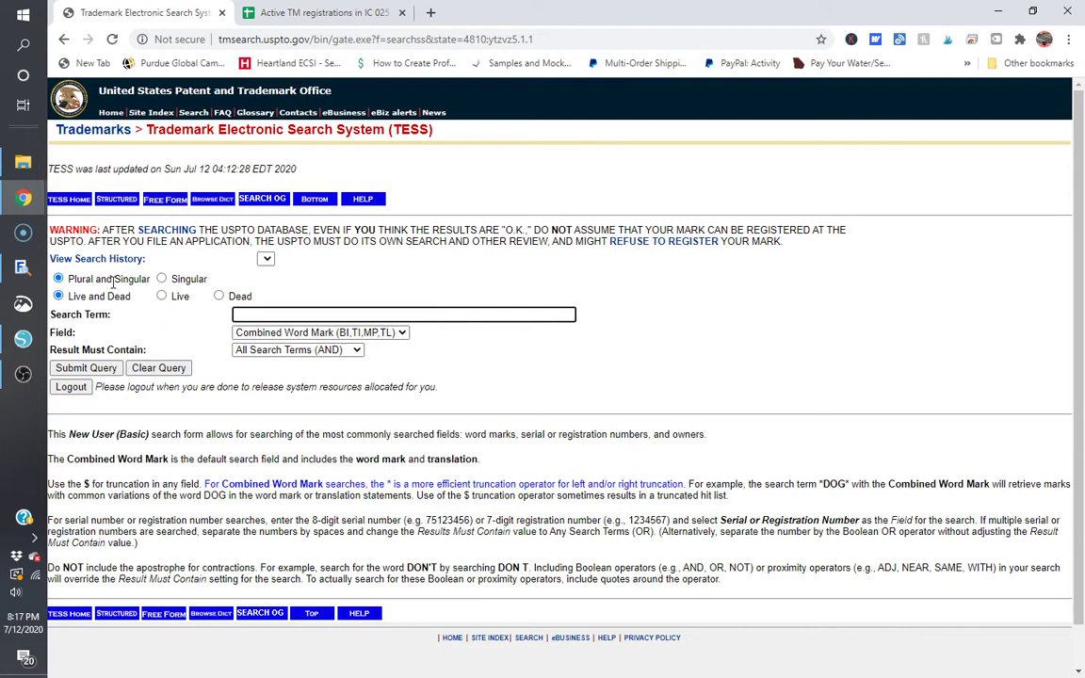
left_click(161, 296)
left_click(234, 314)
type("summer")
key("Return")
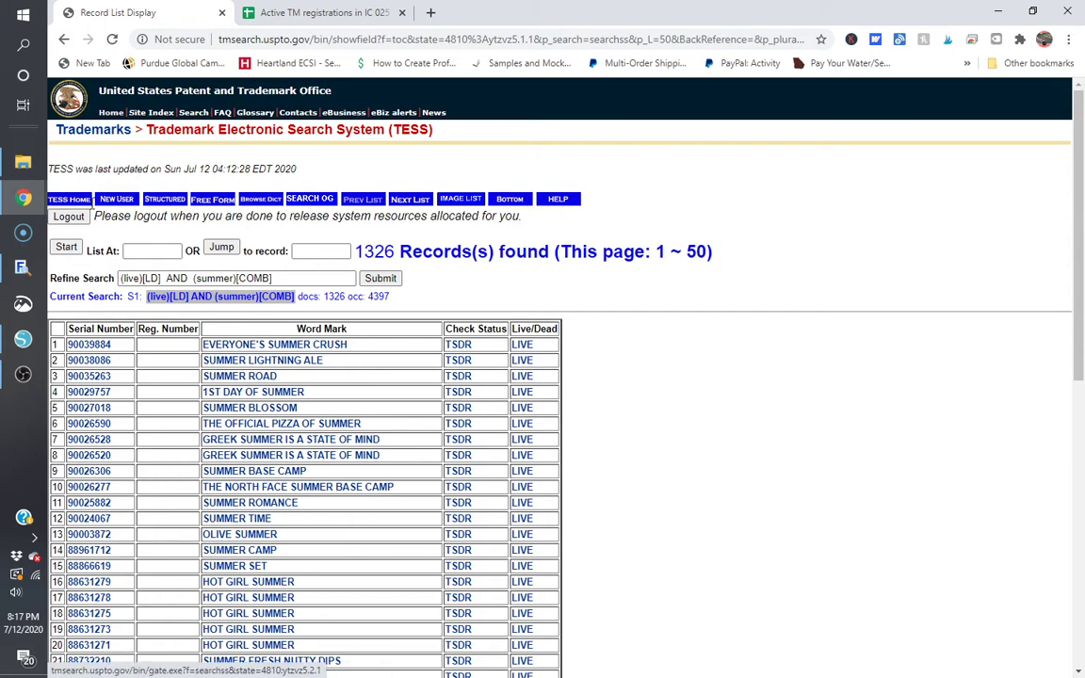
Switch to Free Form with the query summer[bi] and 025[ic] and live[ld] and `RN > "0".
left_click(216, 205)
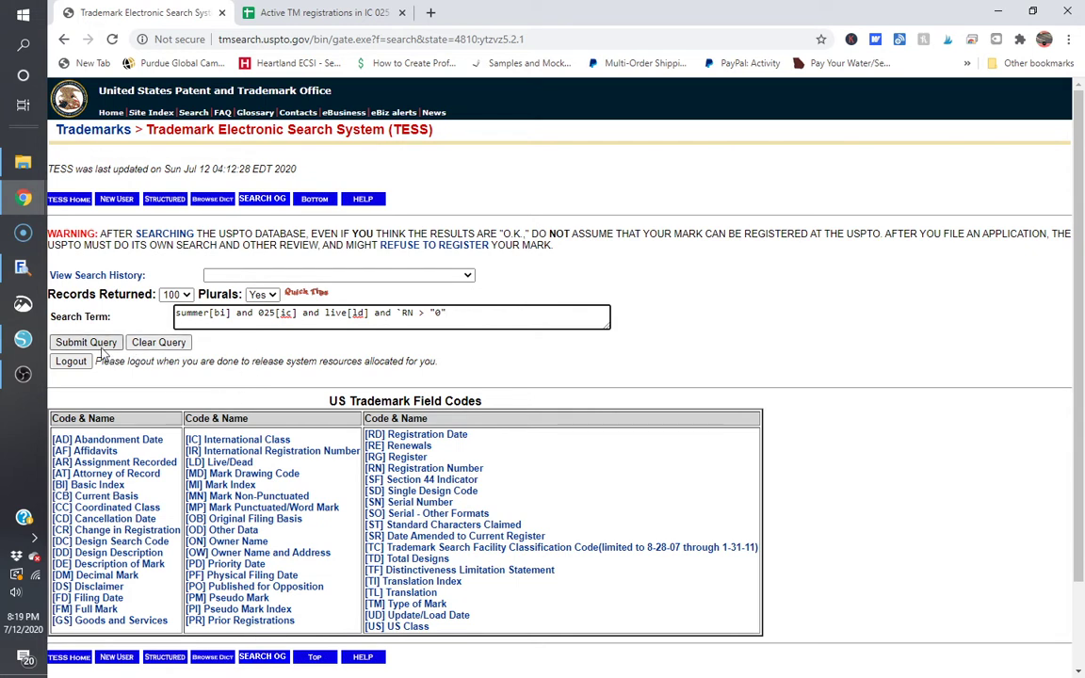
Submit the free-form summer query and check its count of 117 records.
left_click(100, 345)
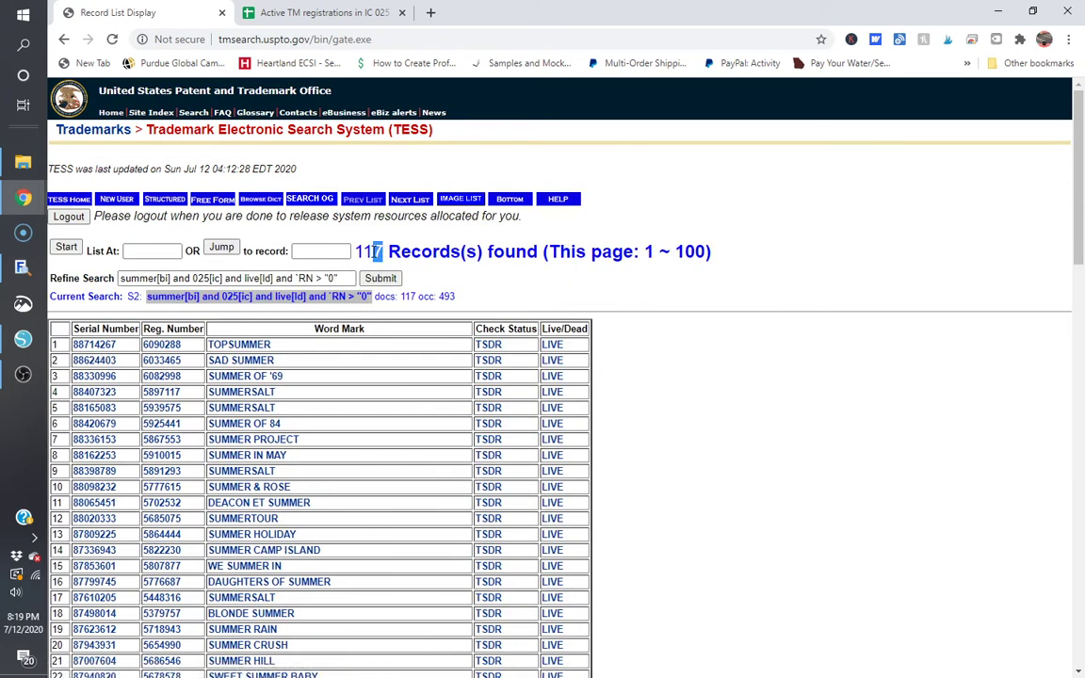
left_click_drag(376, 251, 321, 231)
left_click(475, 270)
Scroll the 117-record list and open the SUMMER RAINBOW clothing record (54 of 117).
scroll(405, 439, "down", 2)
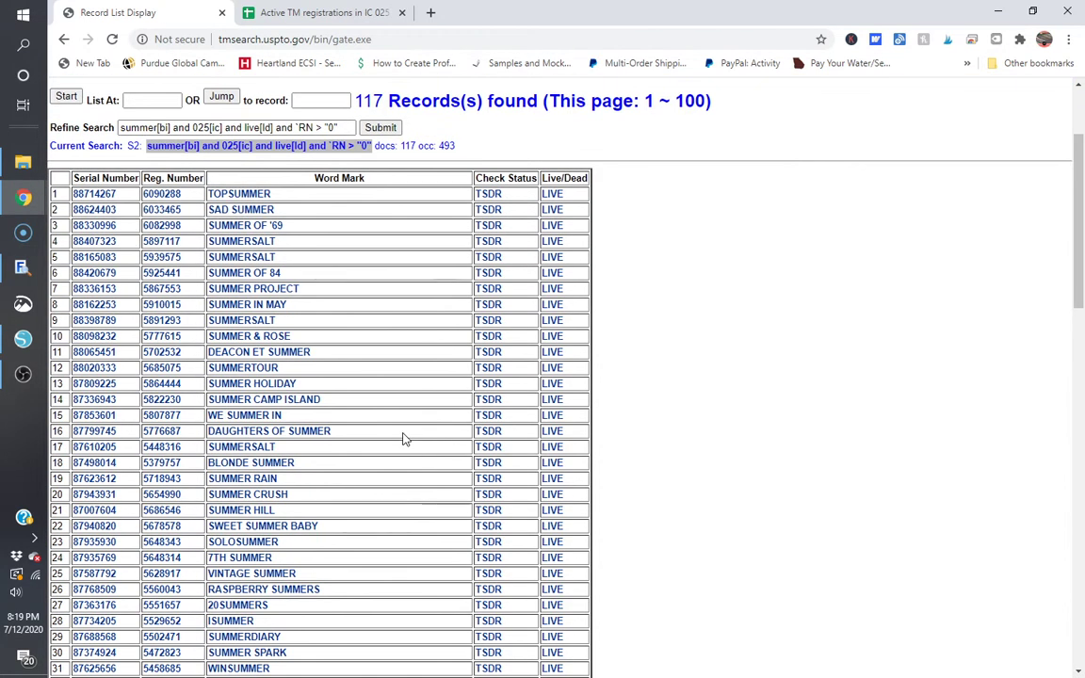
scroll(405, 438, "down", 1)
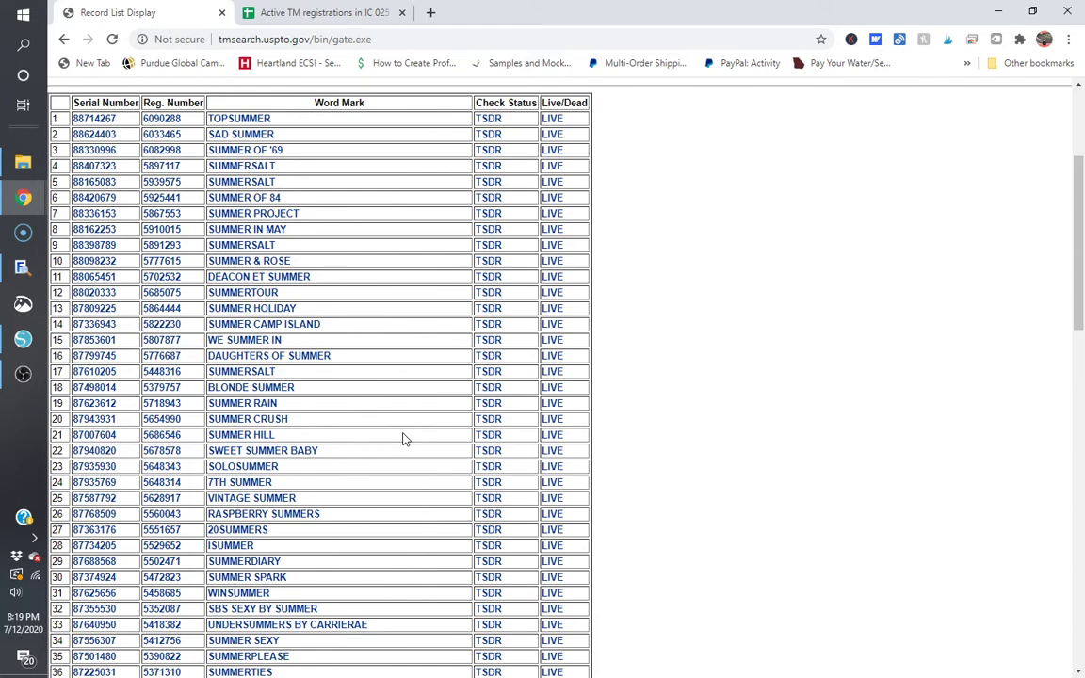
scroll(403, 439, "down", 1)
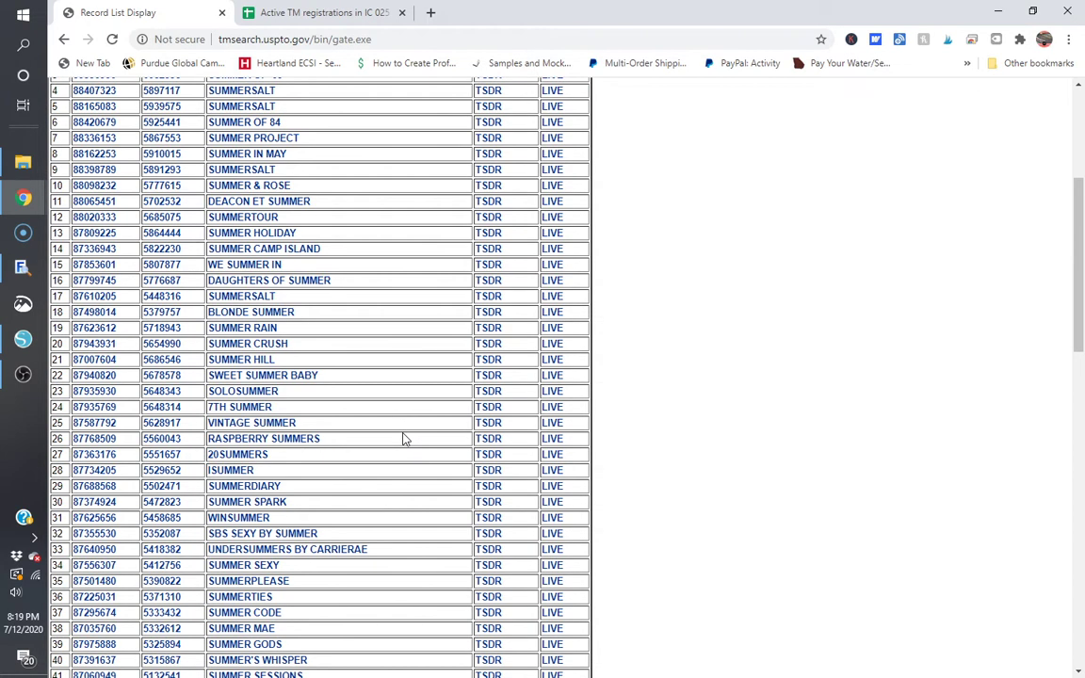
scroll(403, 439, "down", 1)
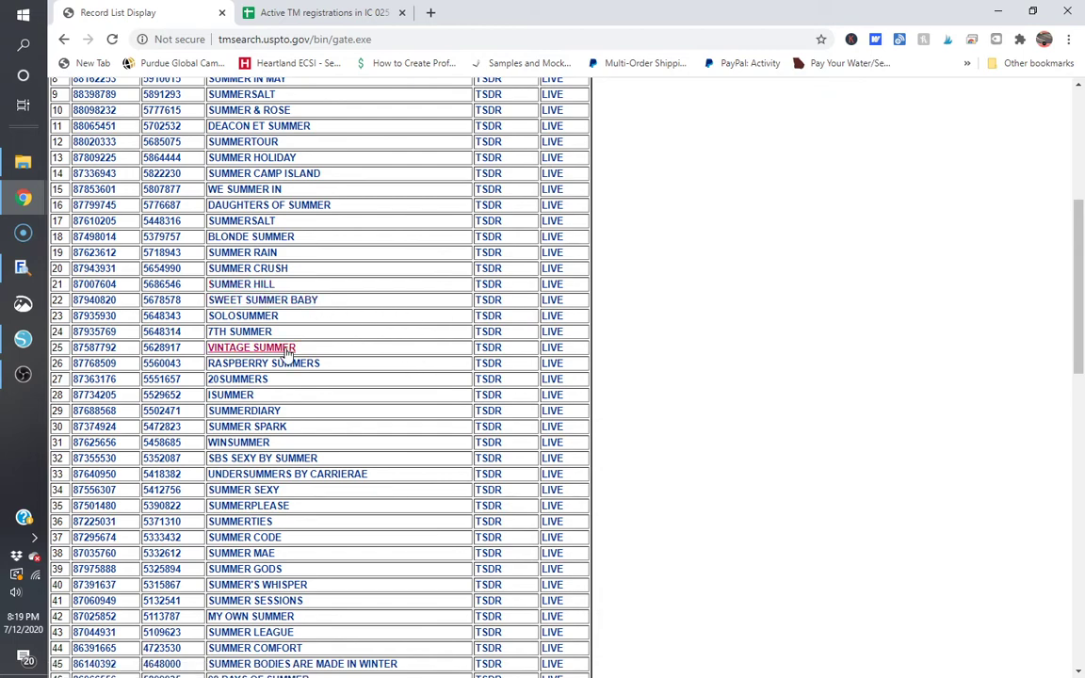
scroll(395, 430, "down", 3)
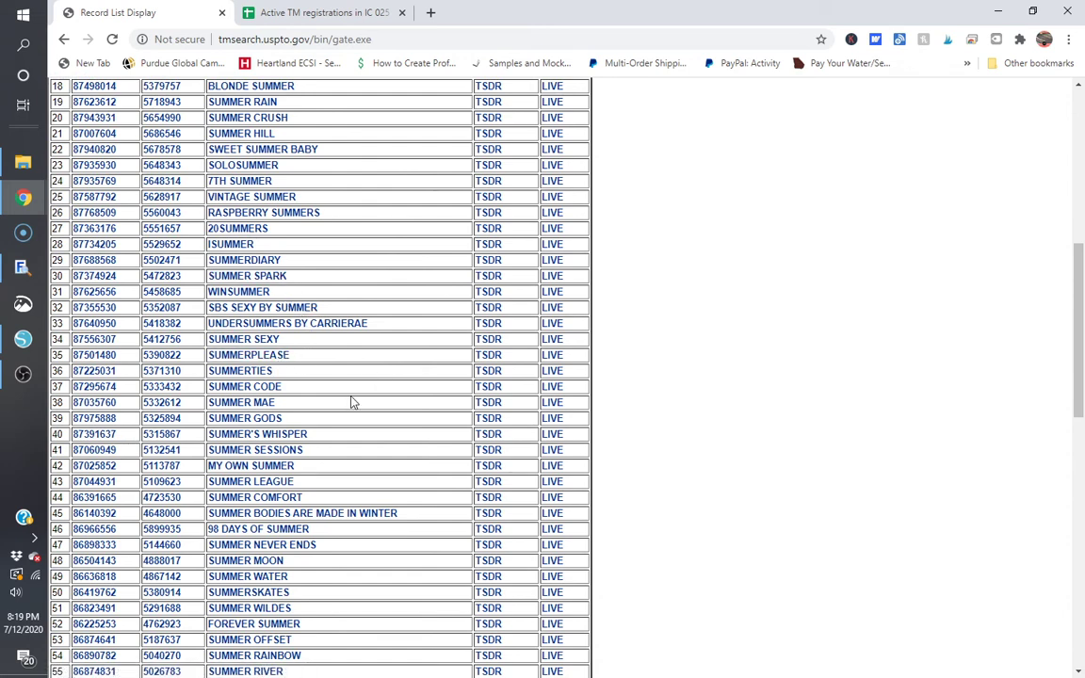
scroll(352, 402, "down", 5)
scroll(351, 402, "down", 7)
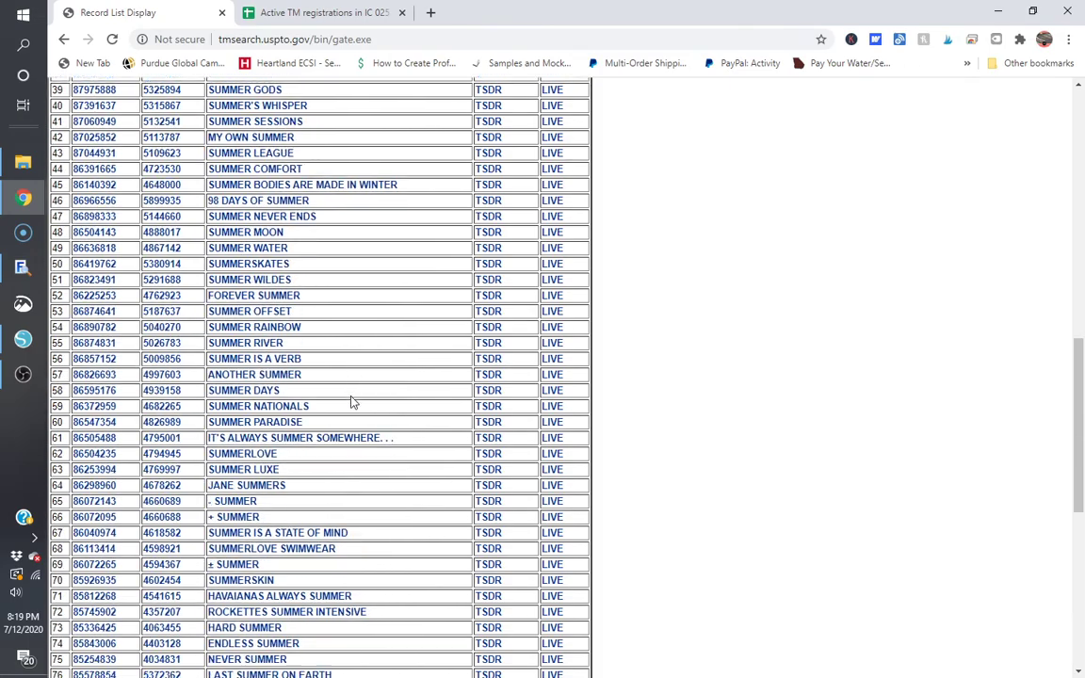
scroll(351, 402, "down", 5)
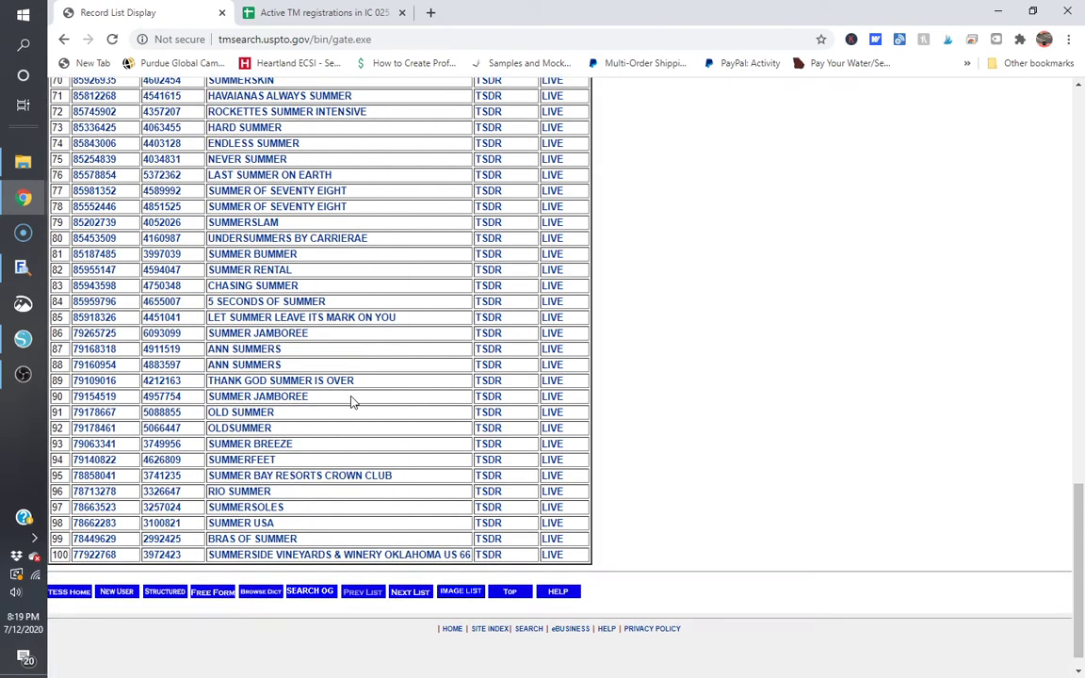
scroll(351, 402, "up", 8)
scroll(351, 402, "up", 3)
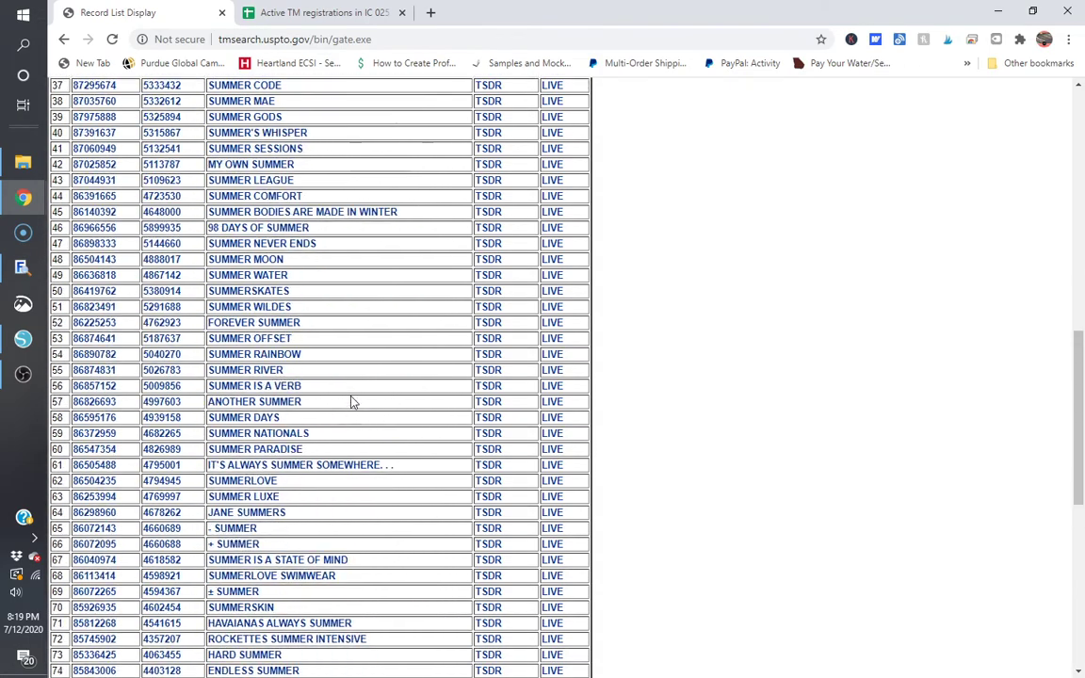
left_click(282, 356)
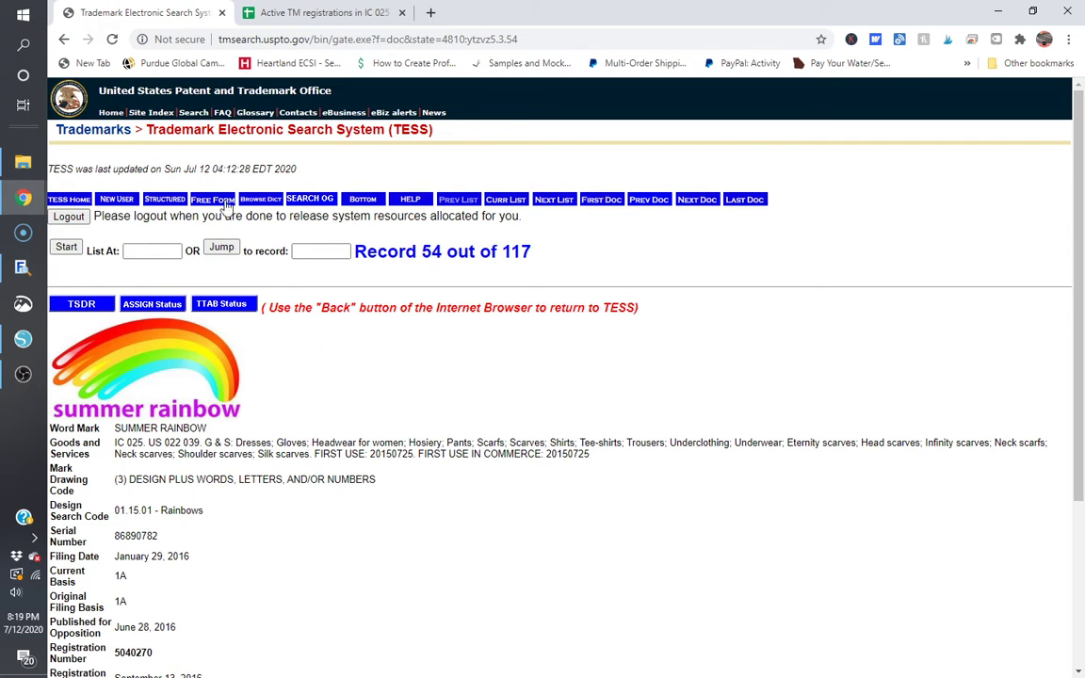
From TESS Home, search live word marks for 'tired as a mother', finding one record.
left_click(71, 200)
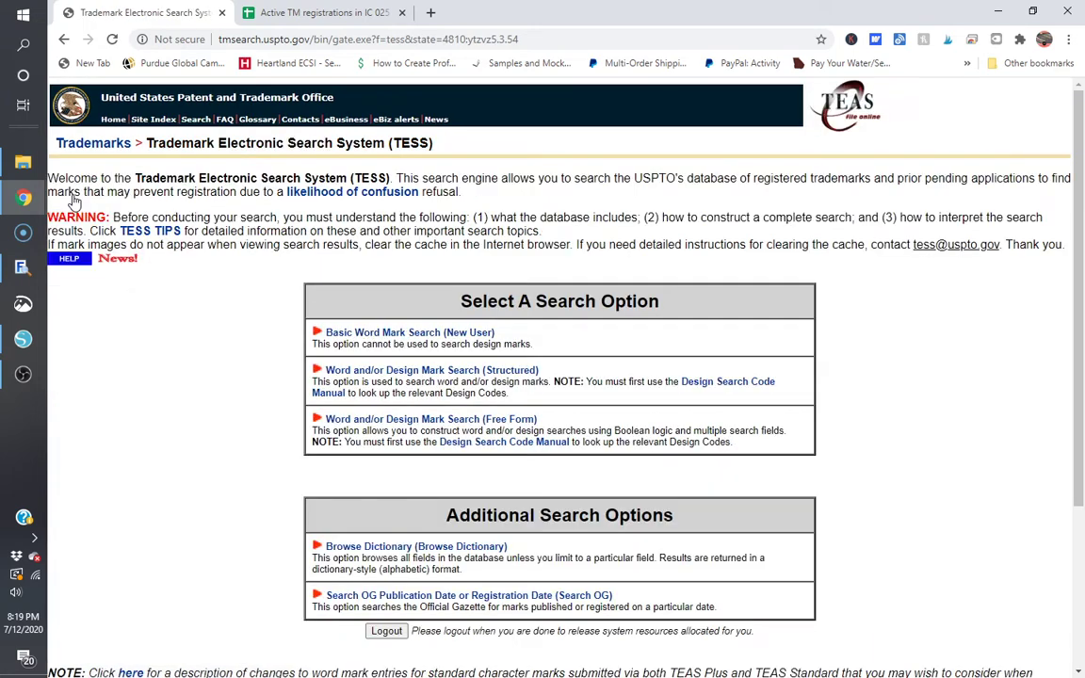
left_click(436, 339)
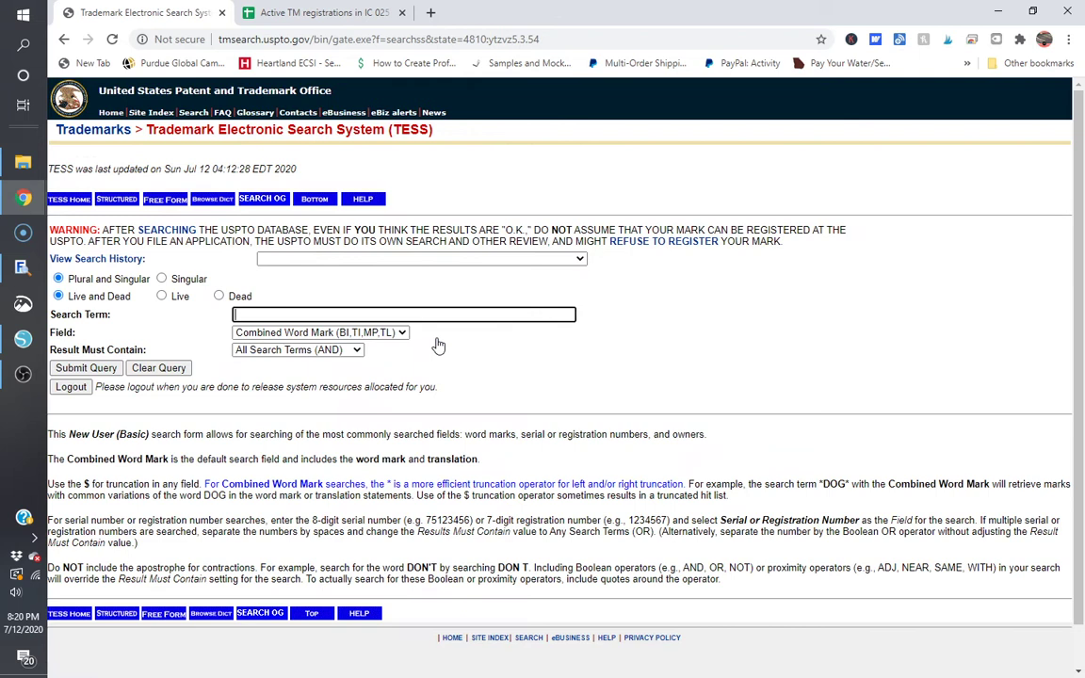
left_click(170, 297)
left_click(482, 314)
type("tired as a mother")
key("Return")
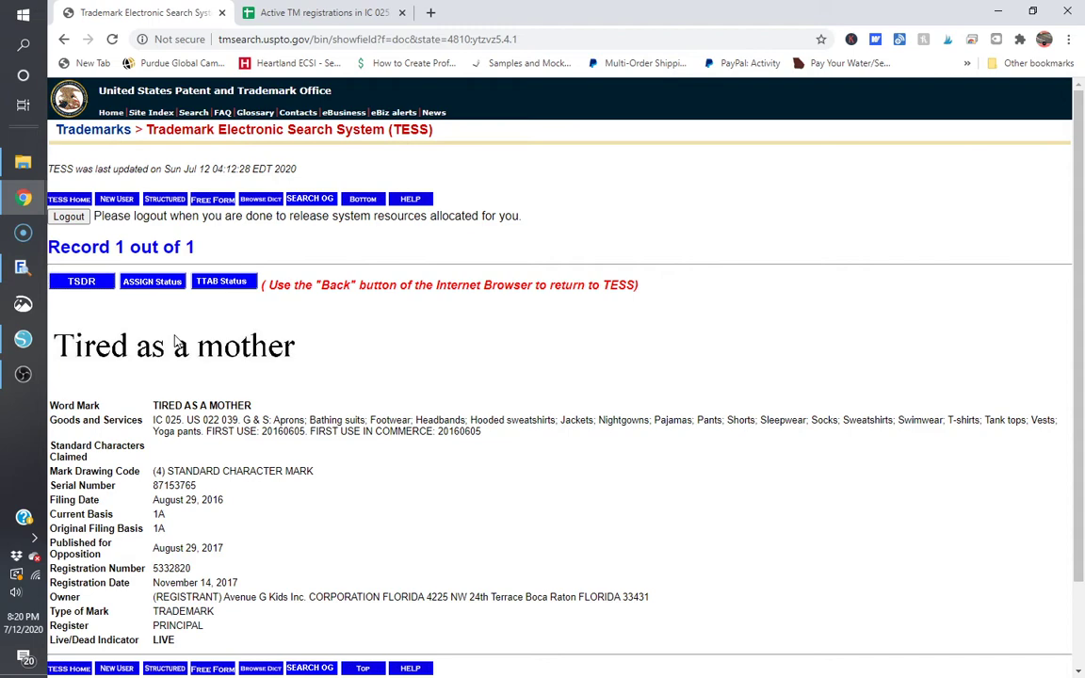
Rerun the free-form class 025 query as tired-as-a-mother[fm], opening the TIRED AS A MOTHER record.
left_click(213, 198)
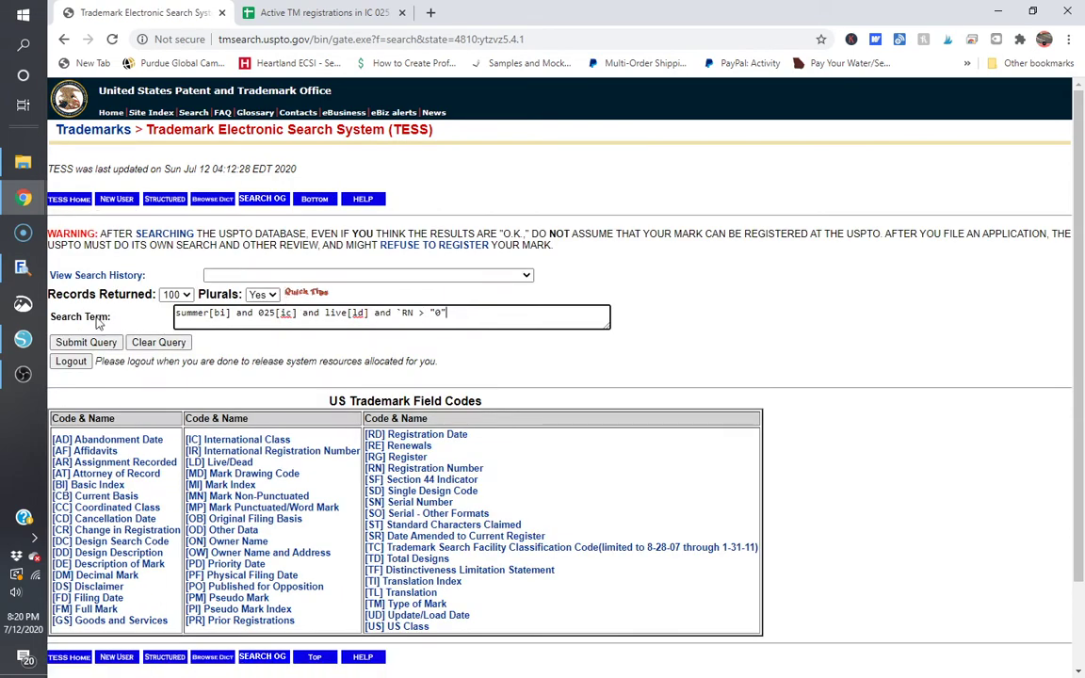
double_click(190, 314)
type("tired")
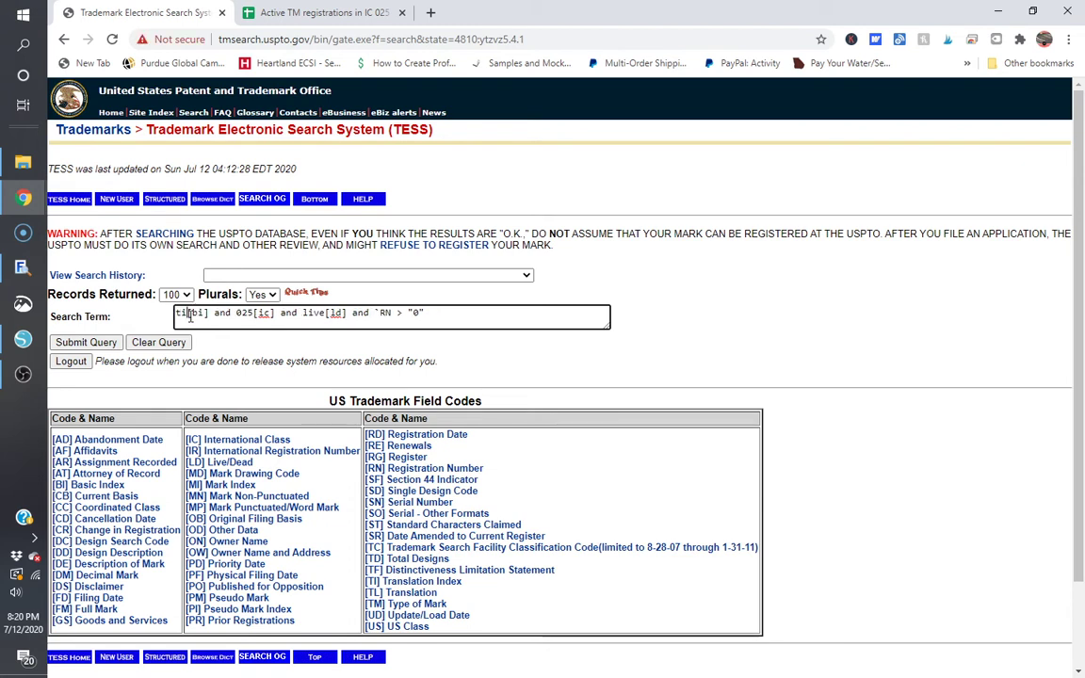
type("-as-a-mothe")
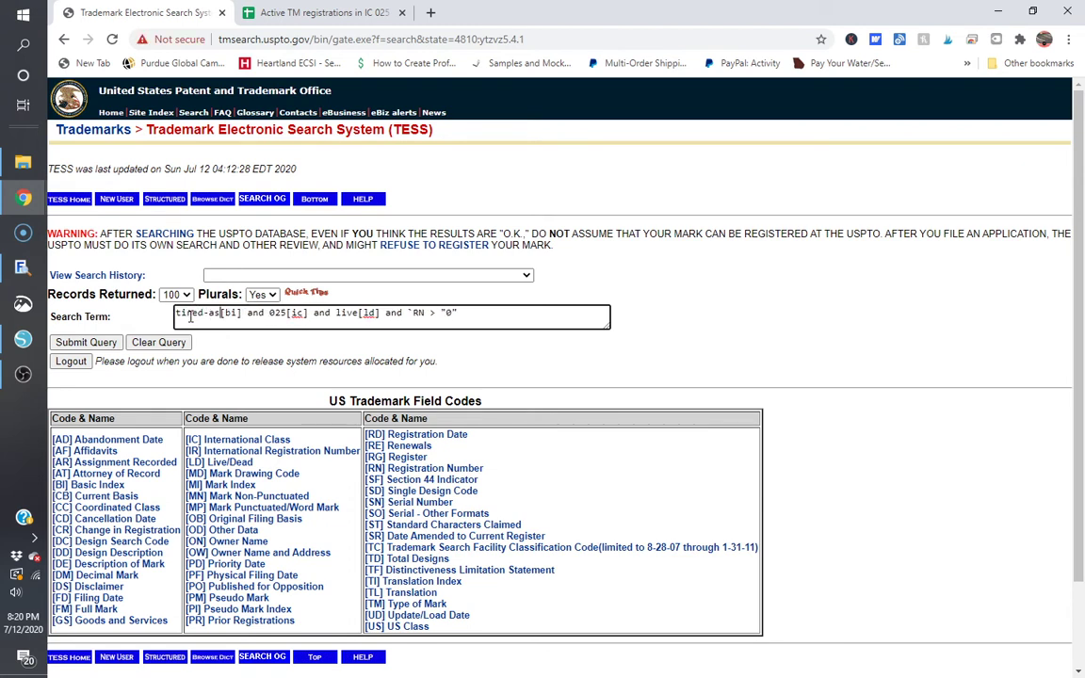
type("r")
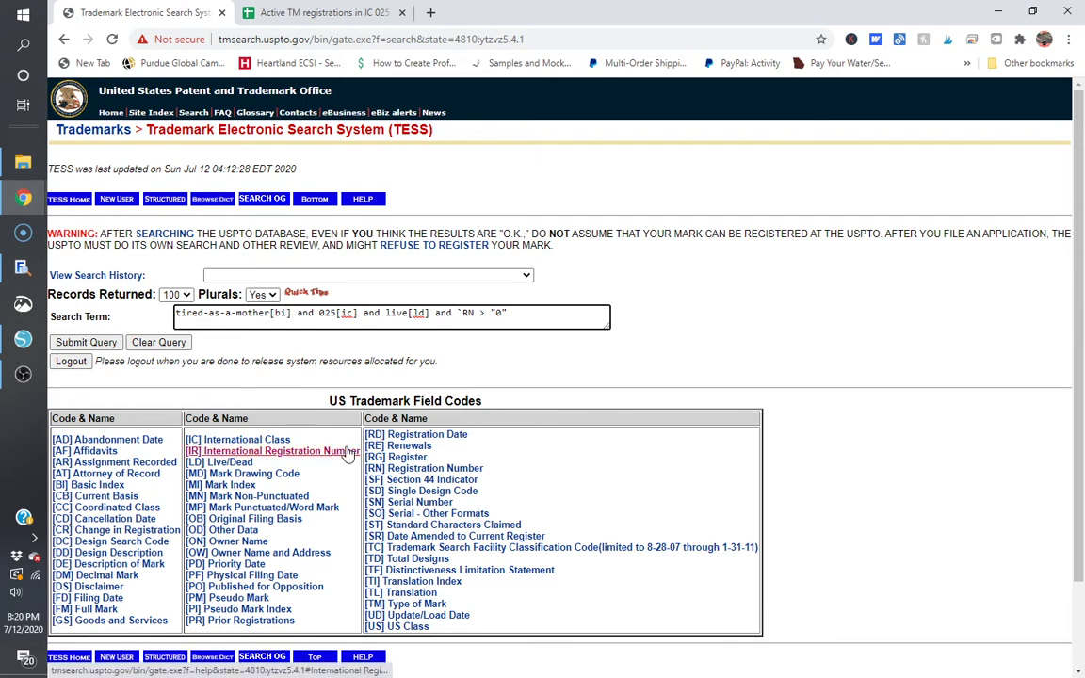
key("BackSpace")
key("BackSpace")
type("fm")
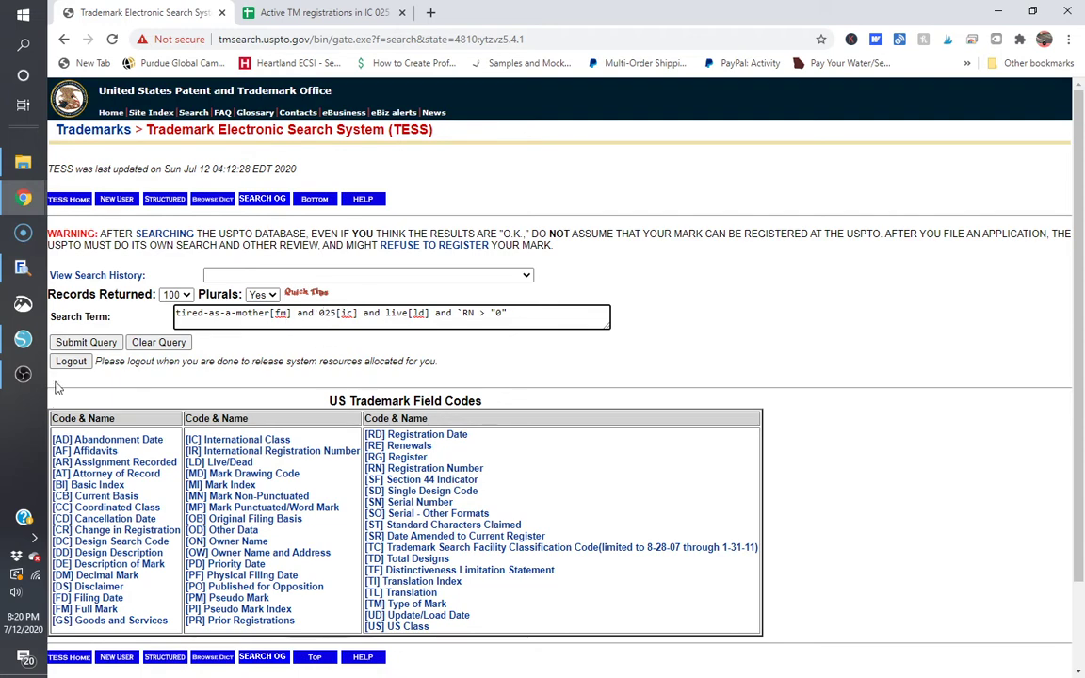
left_click(86, 342)
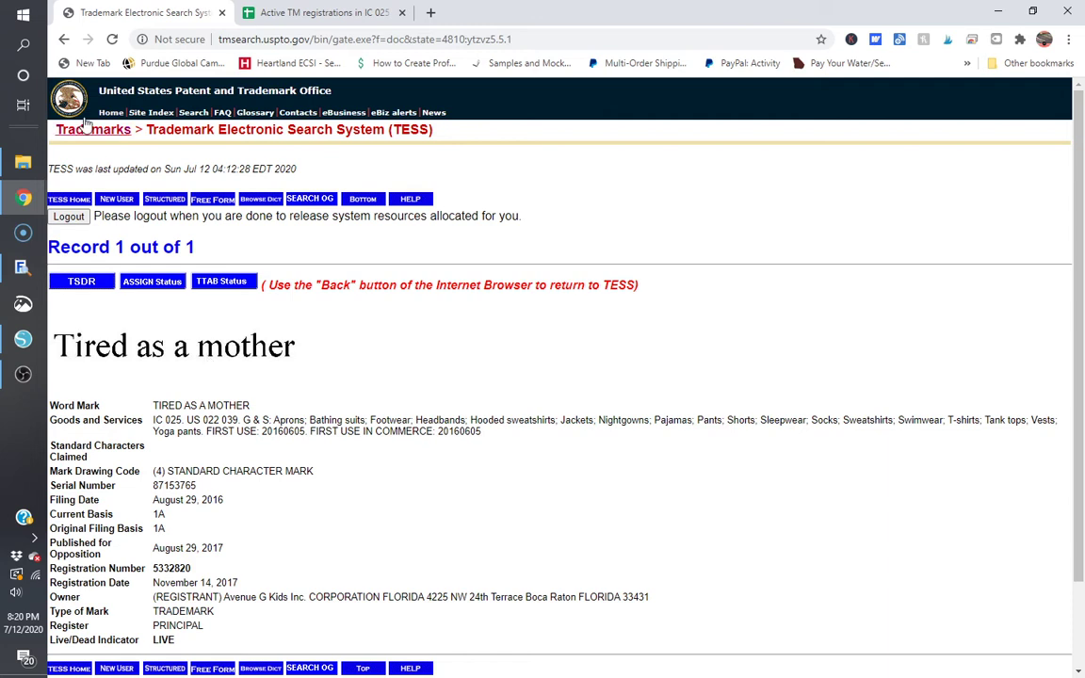
From TESS Home, run a live basic word search for 'i love you', listing 323 records.
left_click(70, 198)
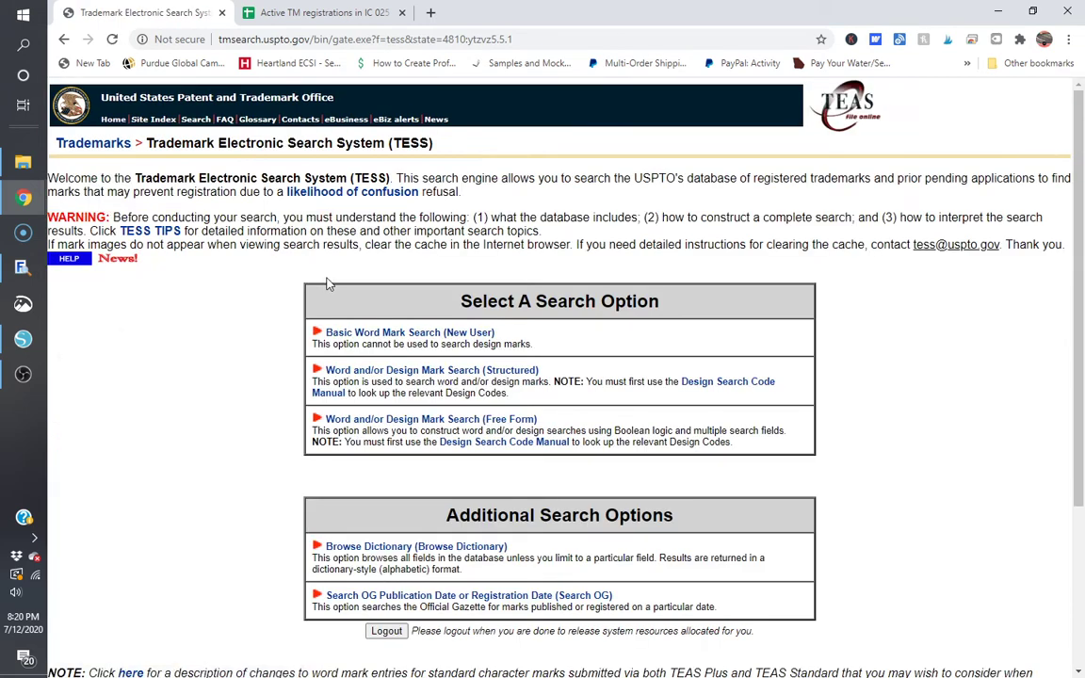
left_click(361, 332)
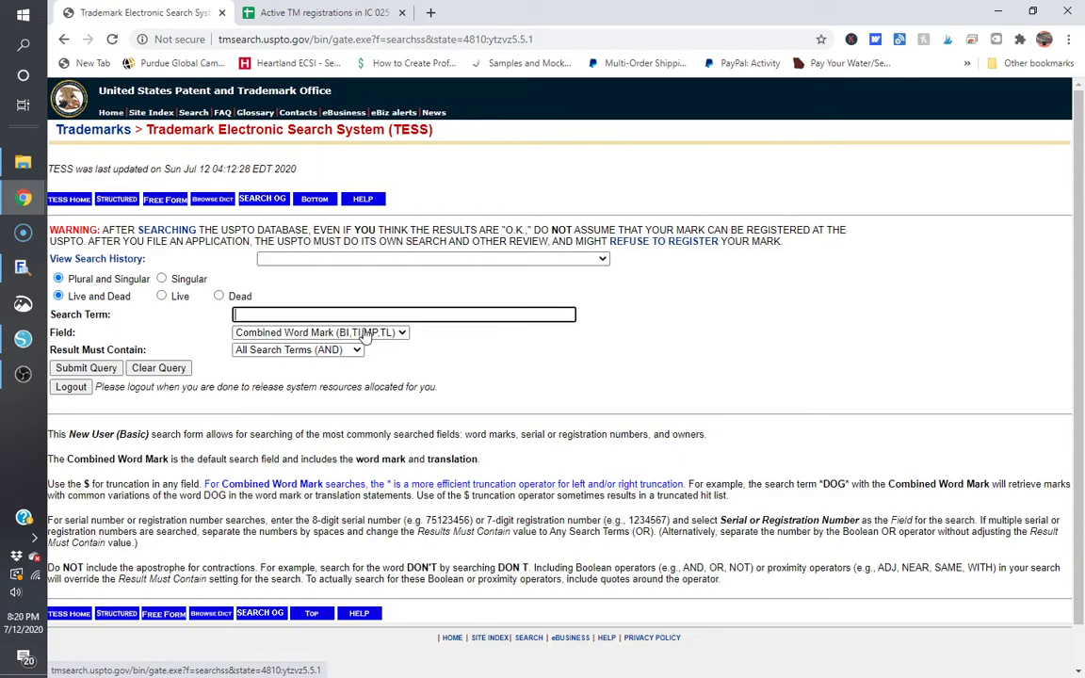
left_click(162, 295)
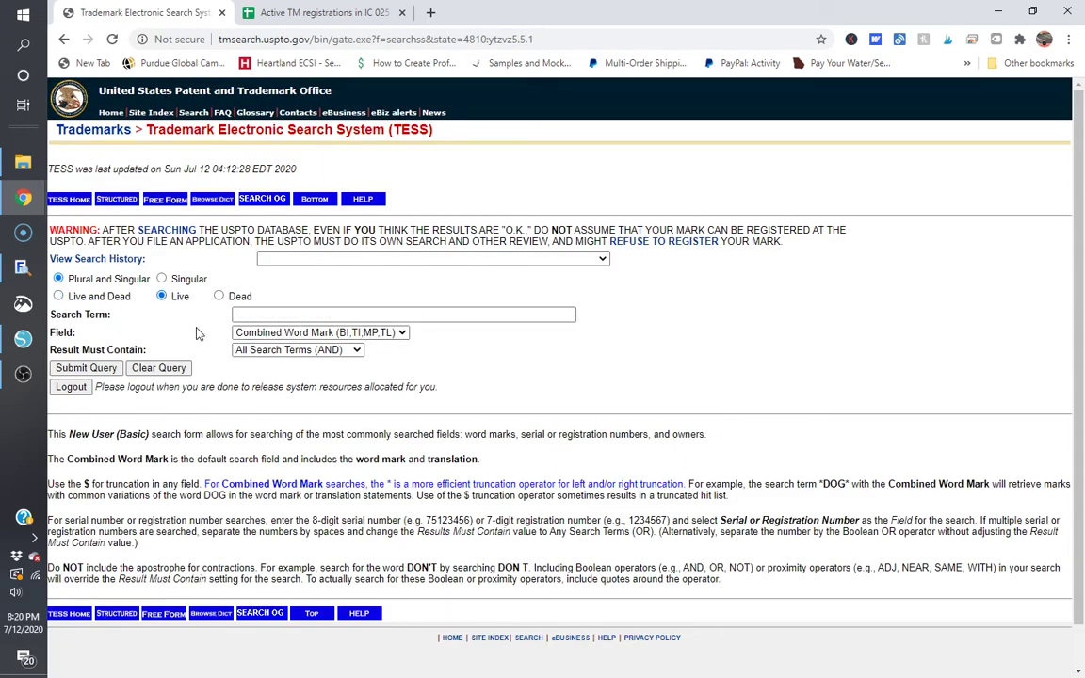
left_click(267, 314)
type("l")
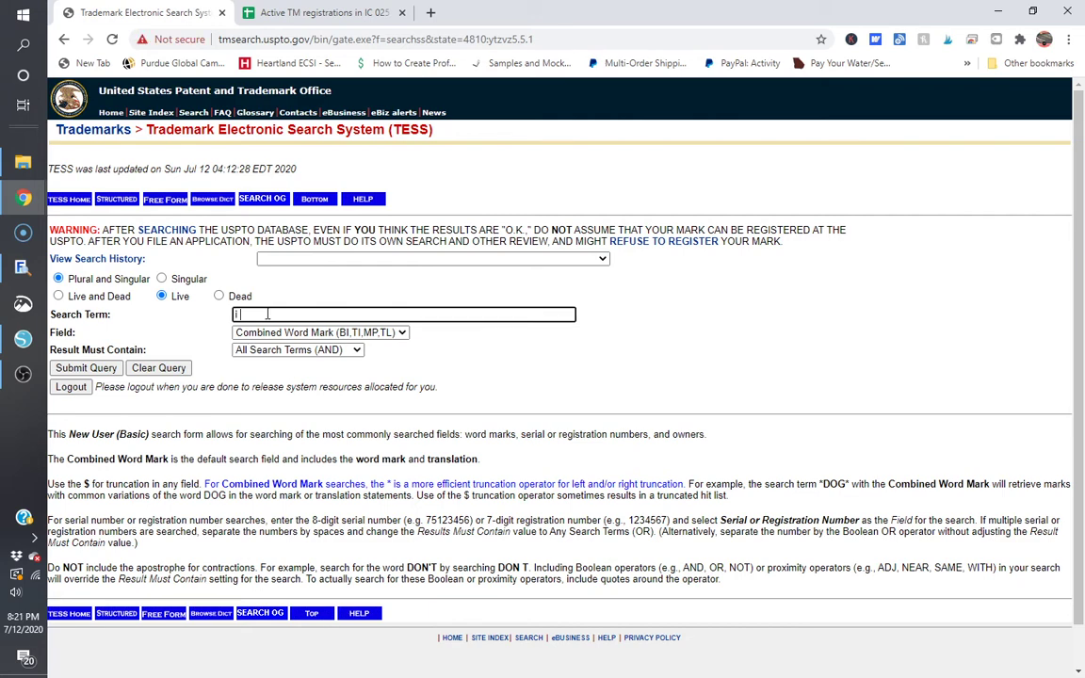
type(" love you")
key("Return")
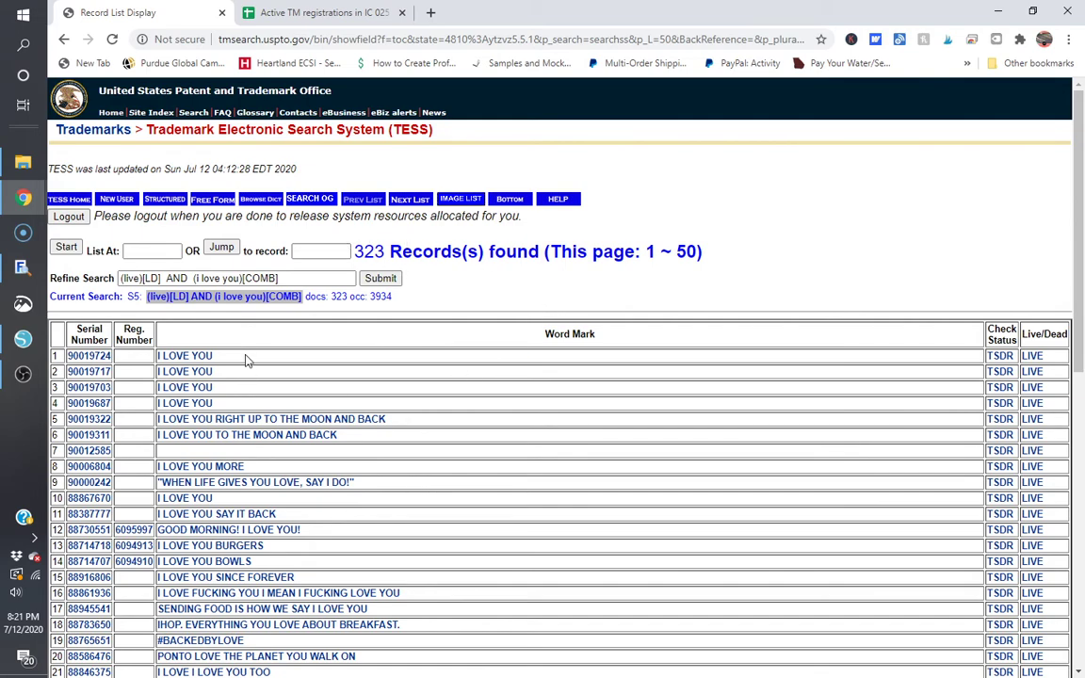
scroll(378, 509, "down", 3)
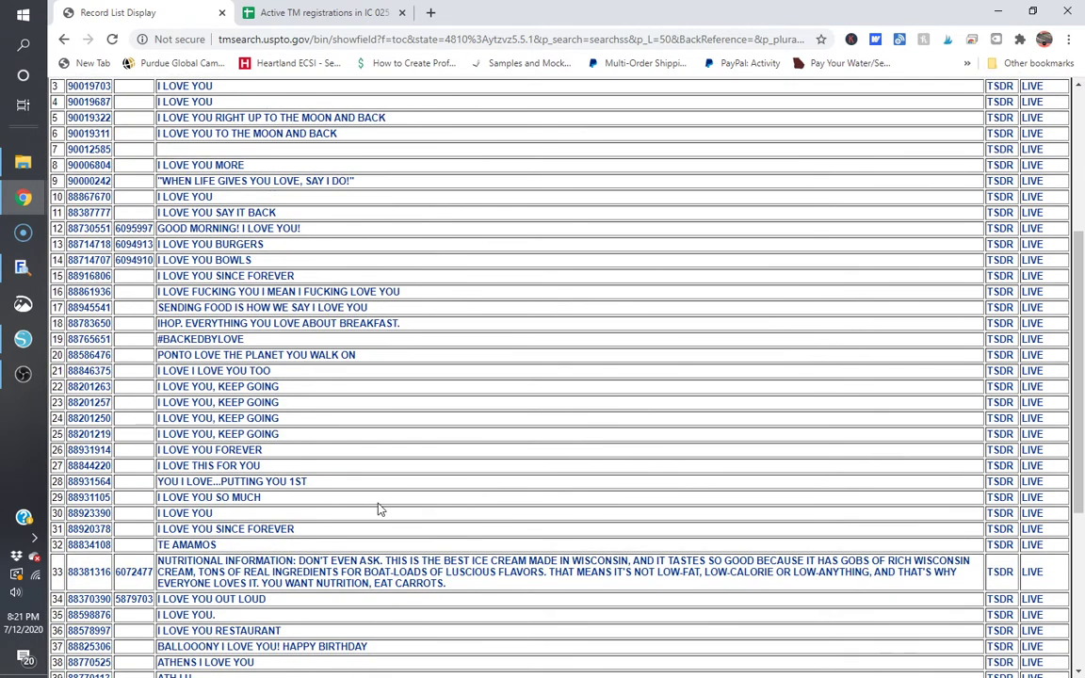
scroll(378, 508, "down", 3)
scroll(378, 509, "up", 6)
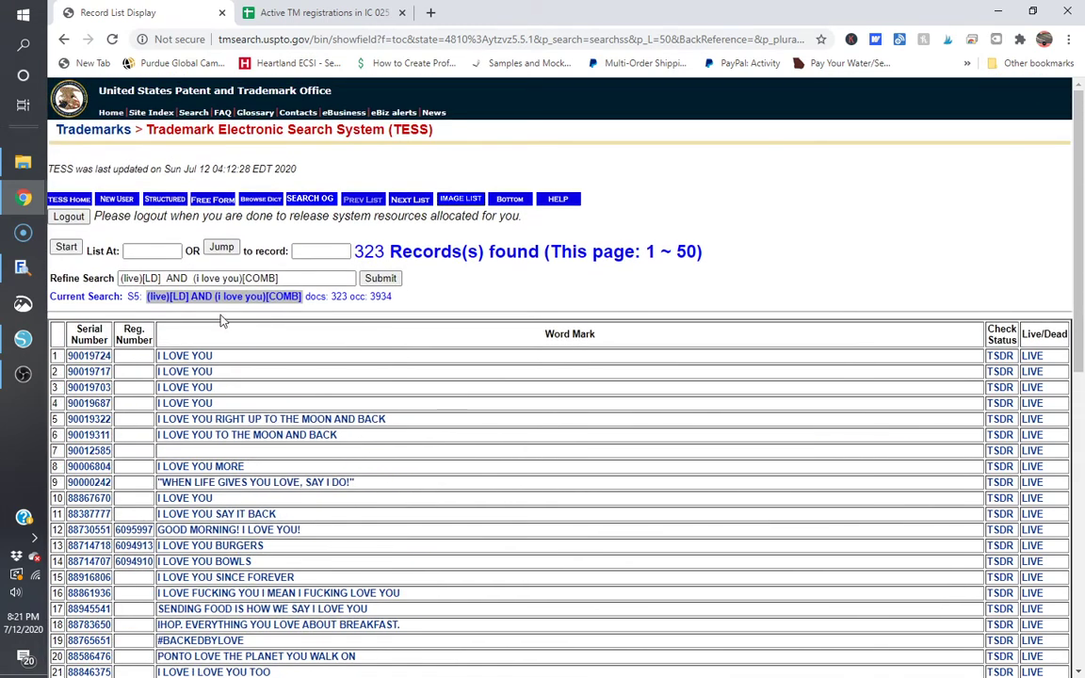
Change the free-form query to i love you[bi] and 025[ic] and live[ld] and submit it.
left_click(212, 200)
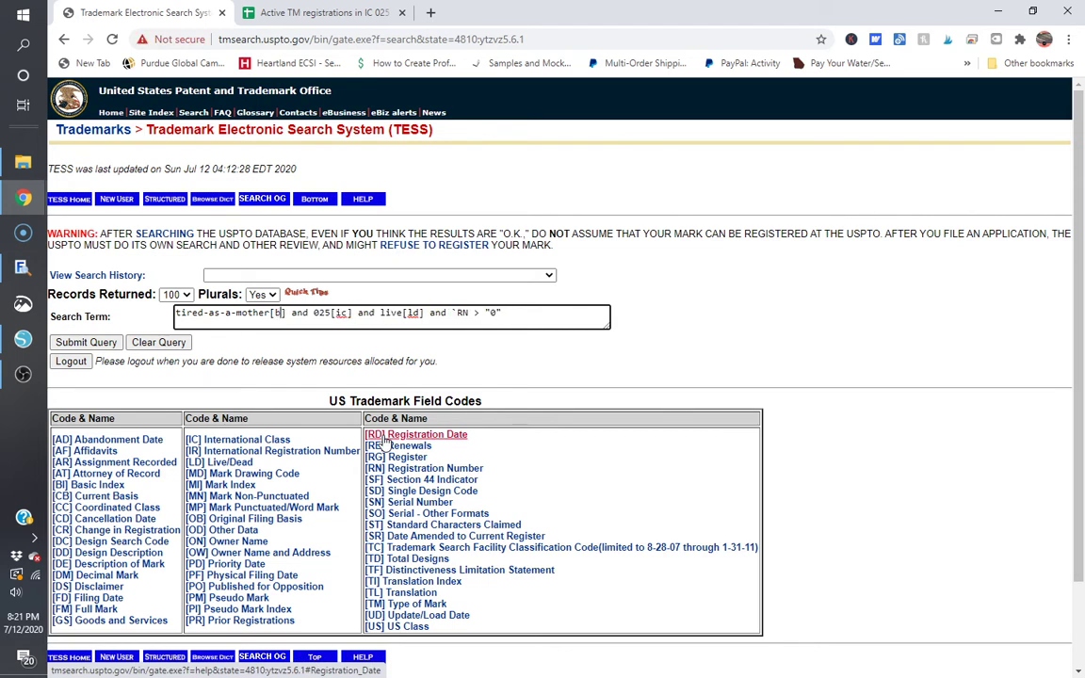
double_click(281, 312)
type("bi")
left_click_drag(272, 313, 52, 302)
key("BackSpace")
type("i love you")
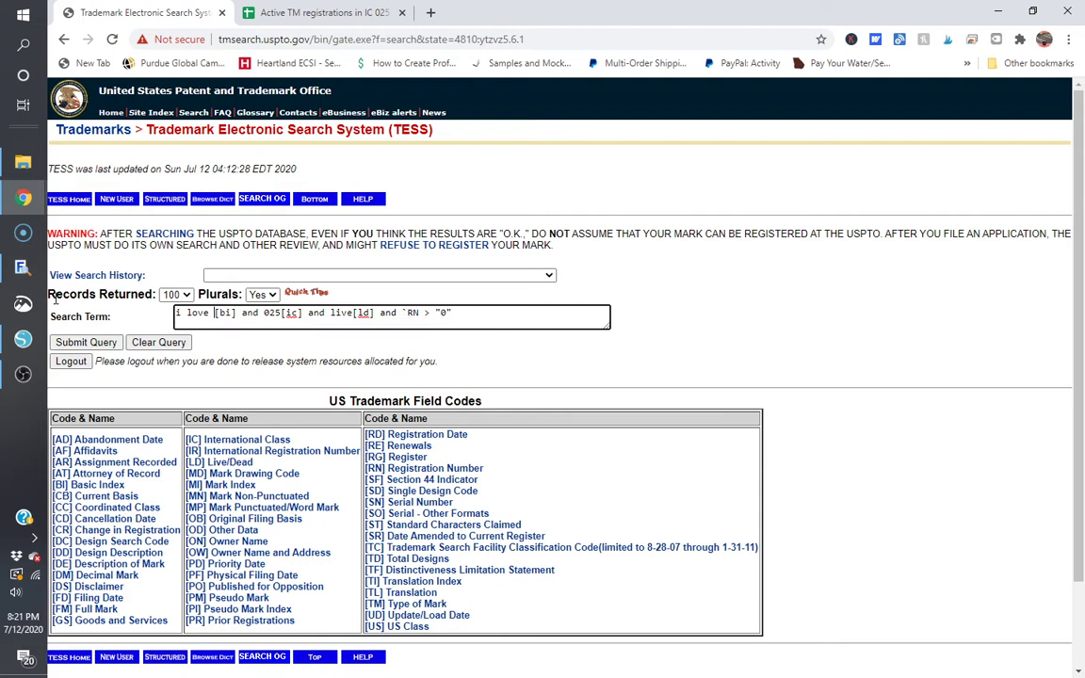
left_click(85, 342)
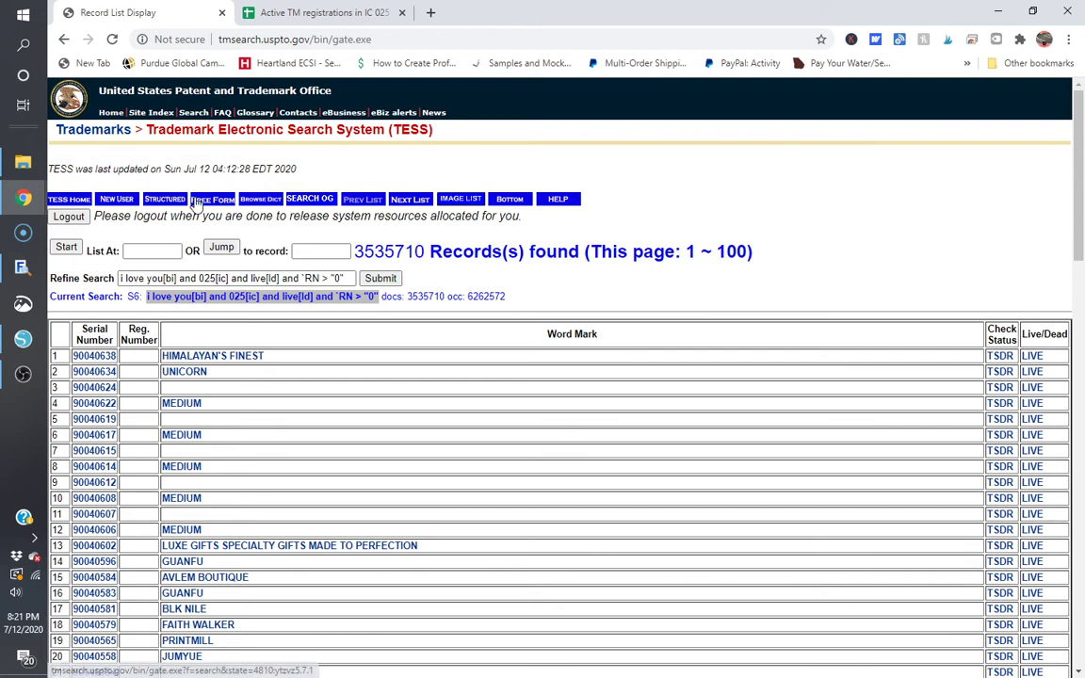
Wrap i love you in quotation marks, resubmit, and review the 31 resulting records.
left_click(156, 333)
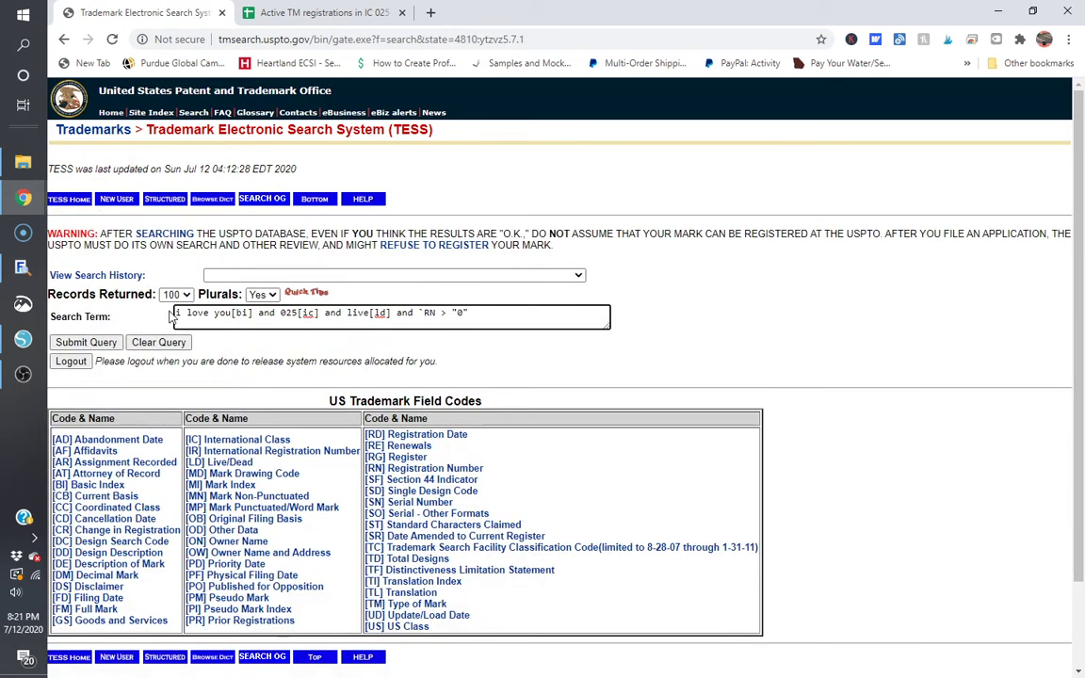
left_click(239, 312)
type("\"")
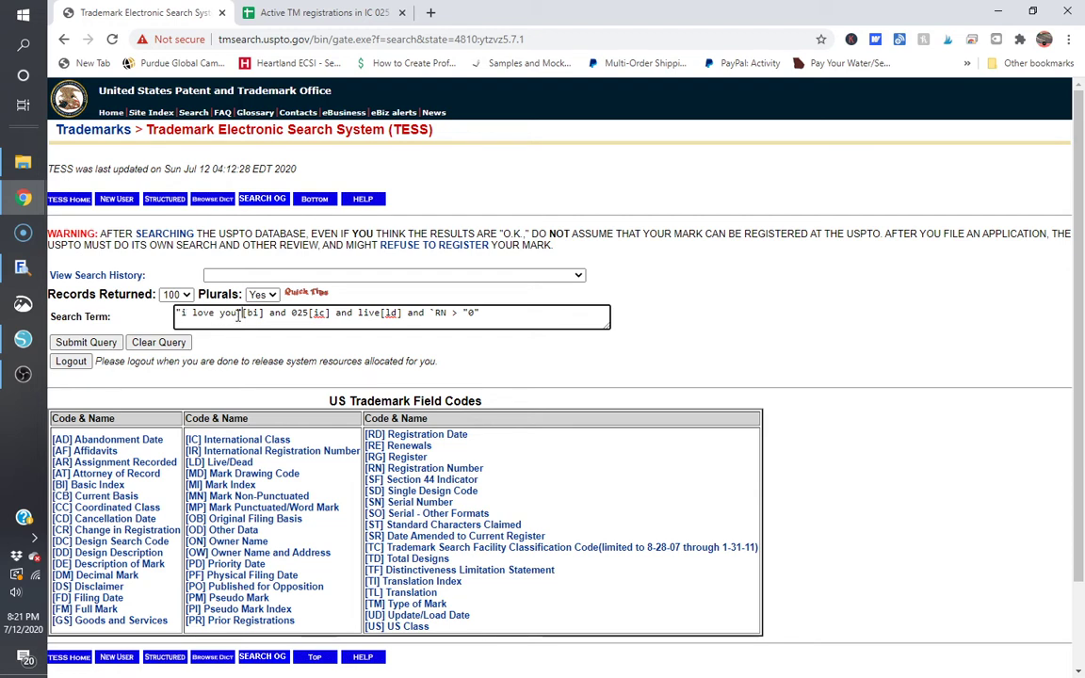
left_click(86, 342)
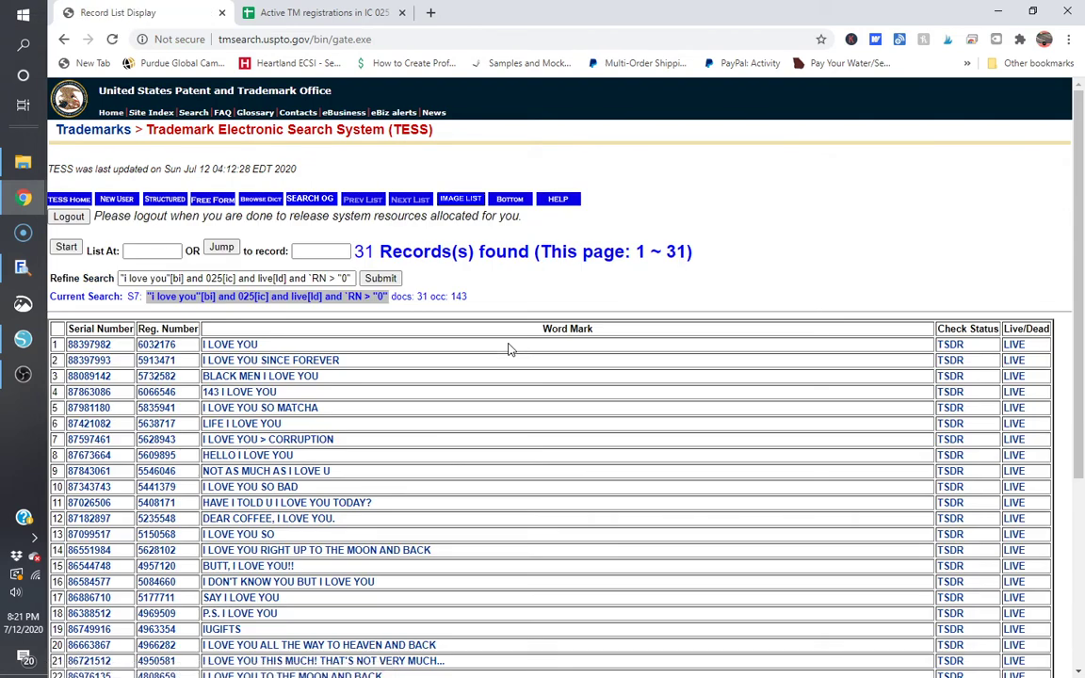
double_click(363, 251)
left_click(233, 350)
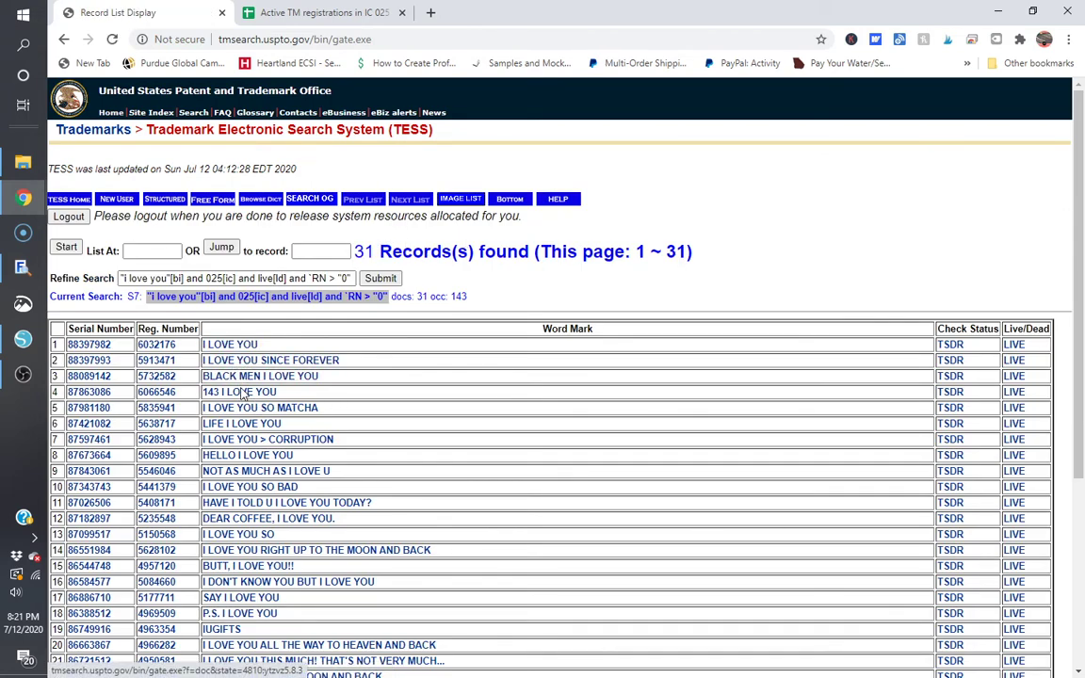
scroll(261, 496, "down", 3)
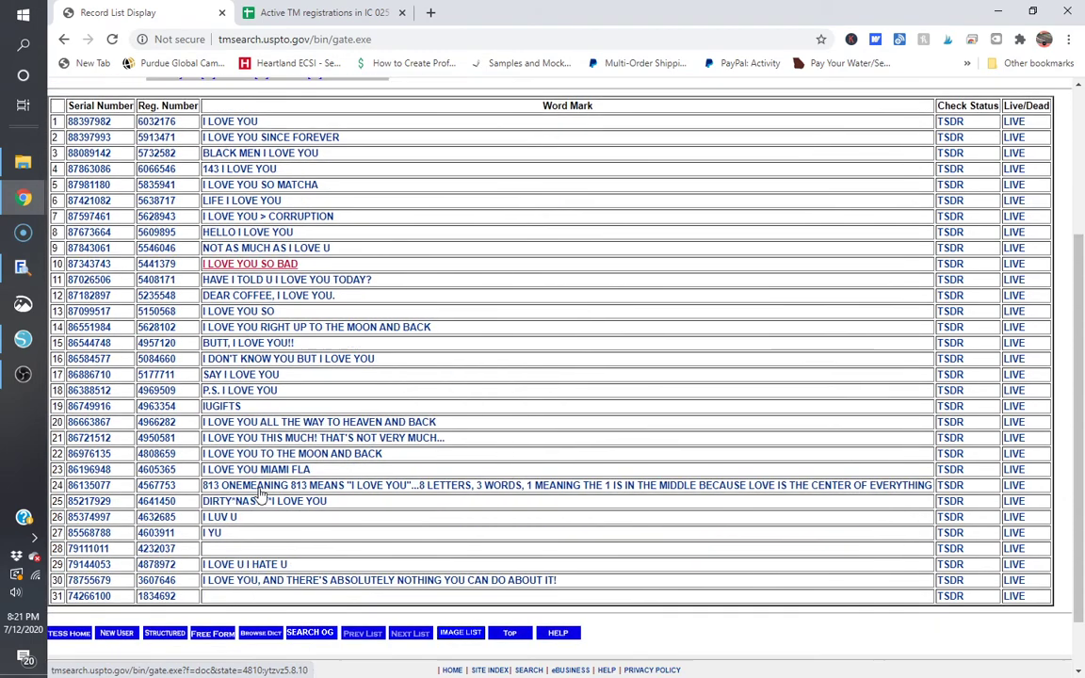
scroll(261, 496, "up", 3)
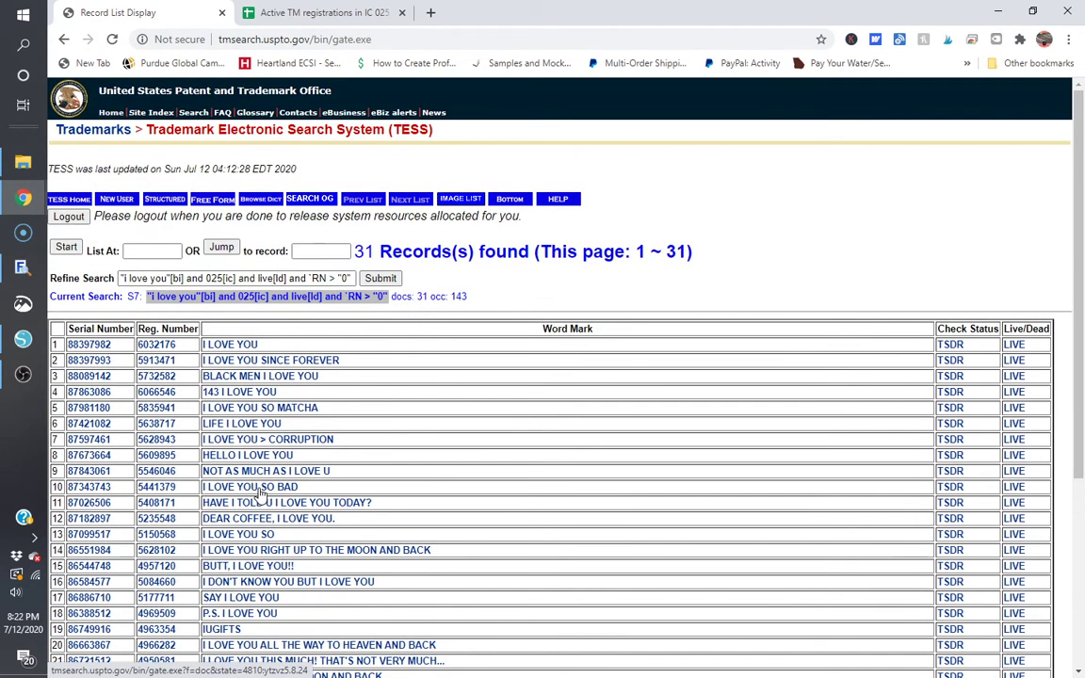
Select the quoted phrase in Free Form, then scroll the IC 025 spreadsheet to BELIEVE IT! rows.
left_click(213, 202)
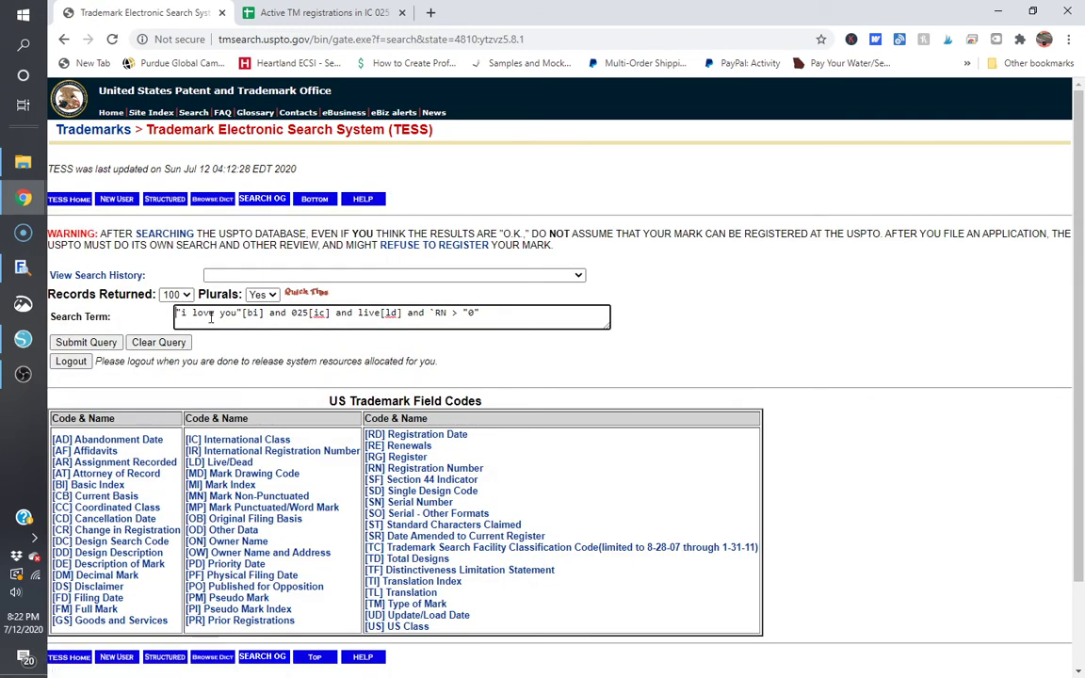
left_click_drag(238, 314, 165, 281)
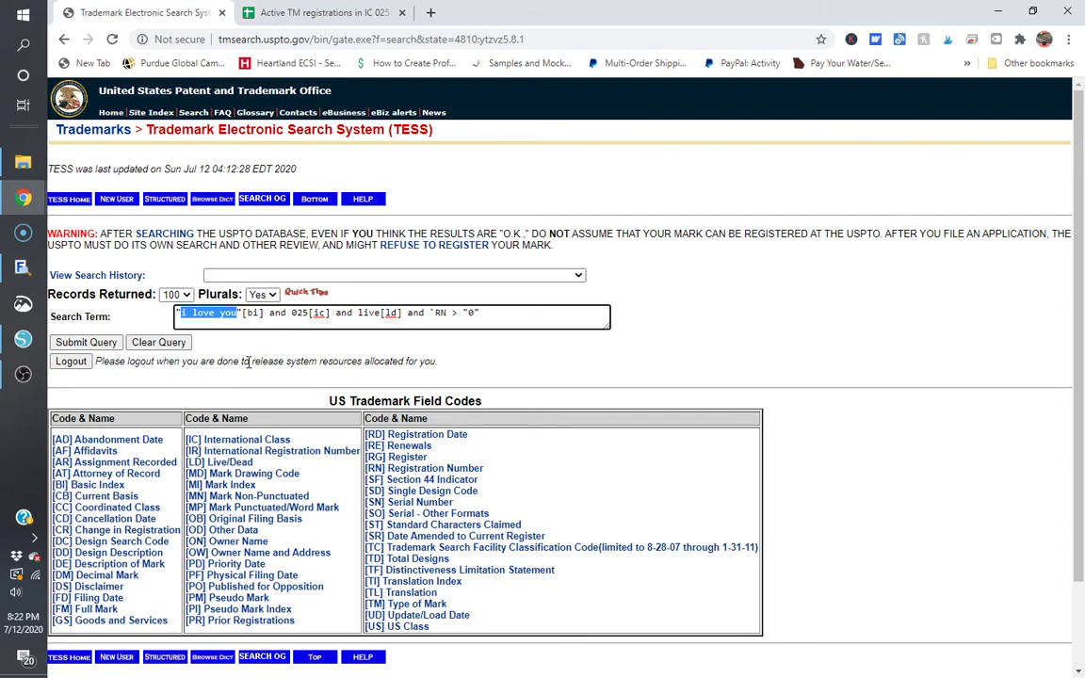
left_click(318, 12)
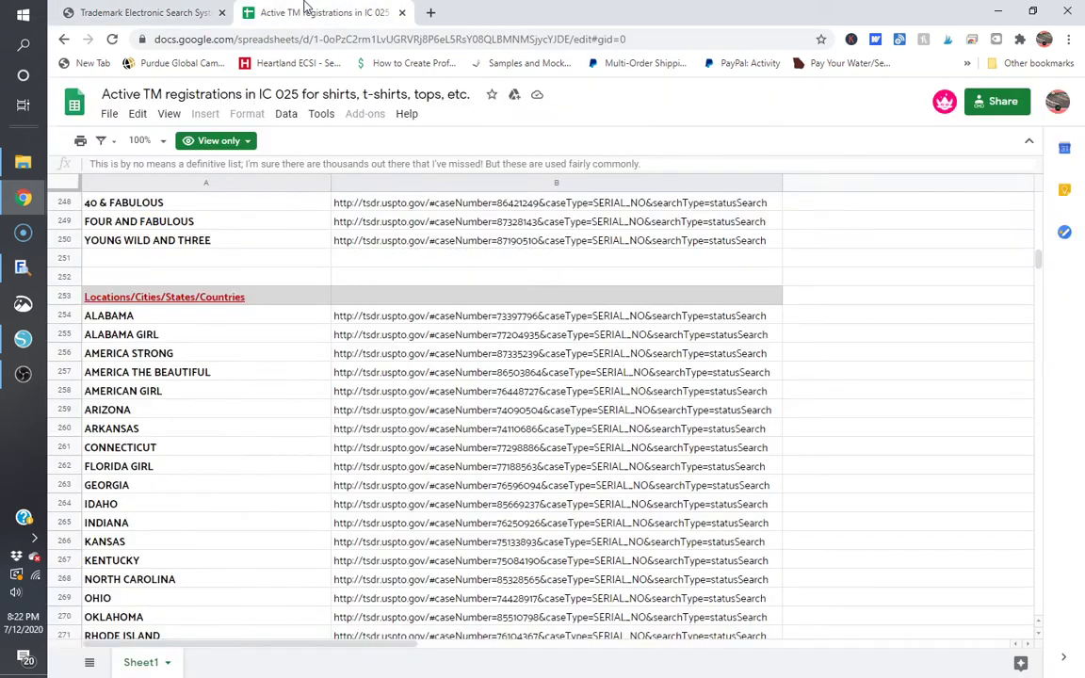
scroll(160, 484, "down", 5)
scroll(160, 485, "down", 7)
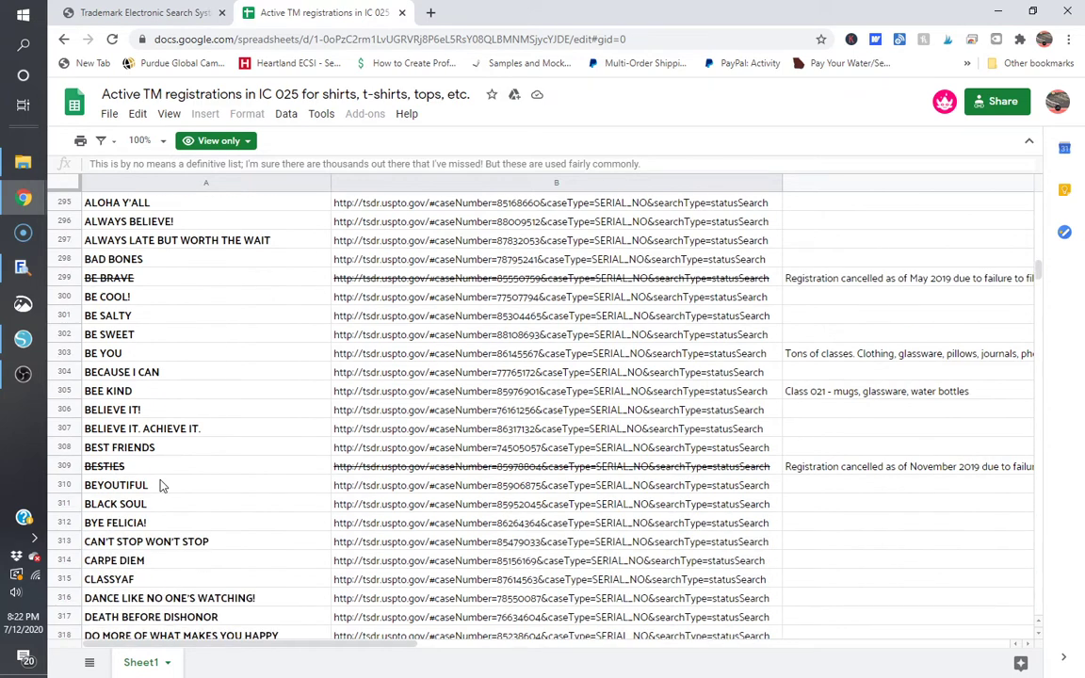
scroll(160, 485, "down", 1)
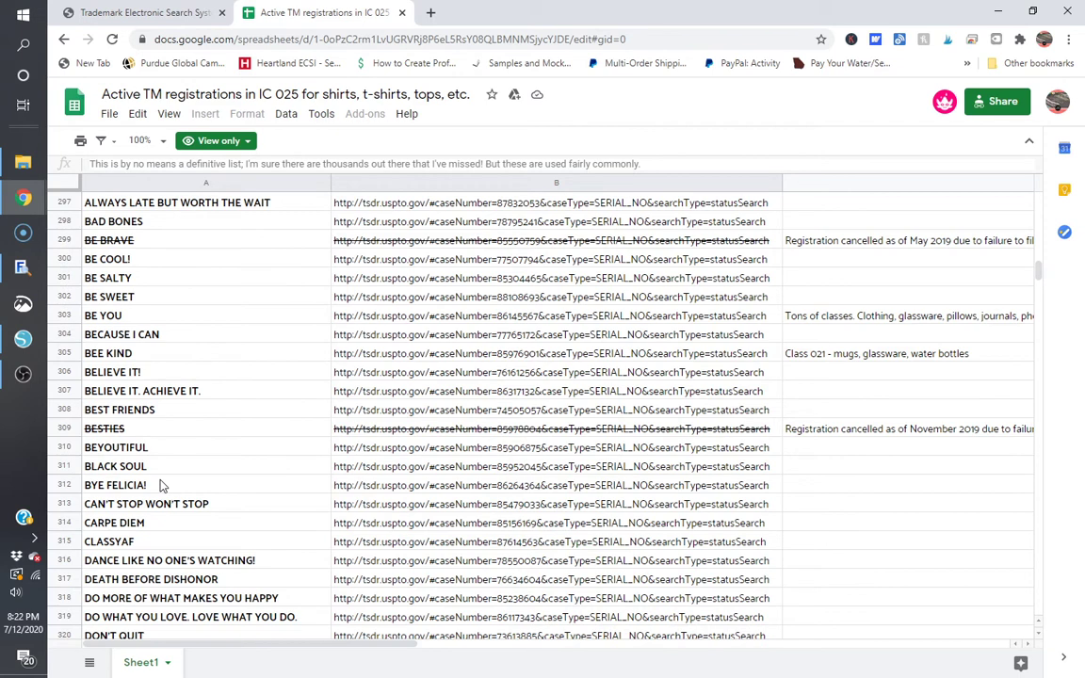
Rerun the live class 025 search with the phrase 'believe it' and view the BELIEVE IT! T-shirt registration.
left_click(143, 8)
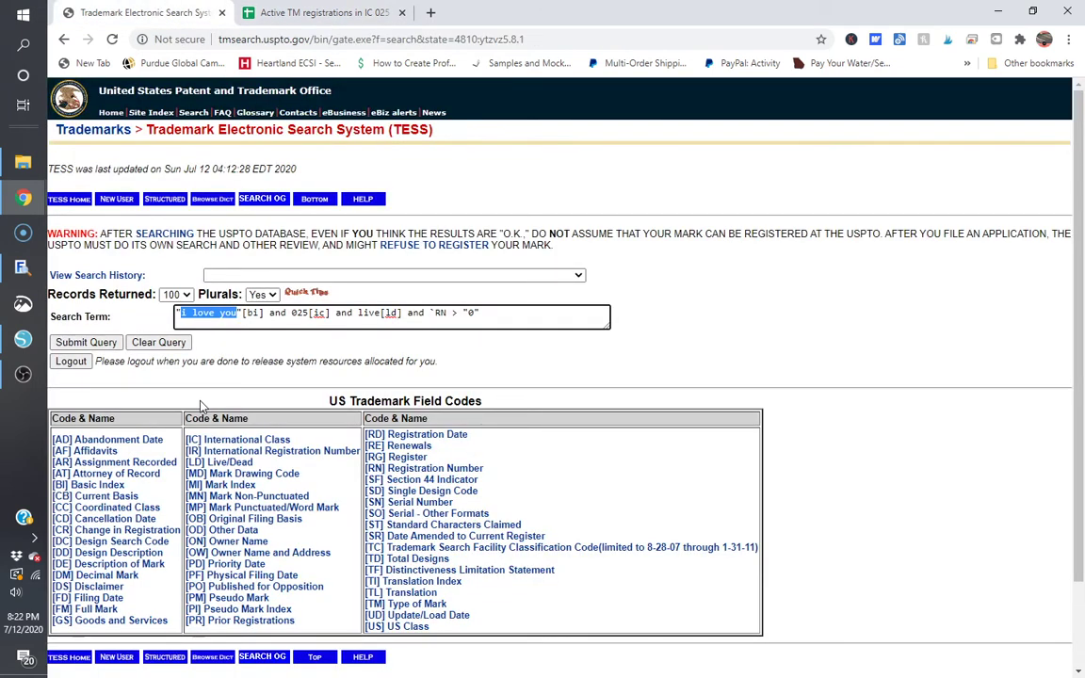
type("believe it")
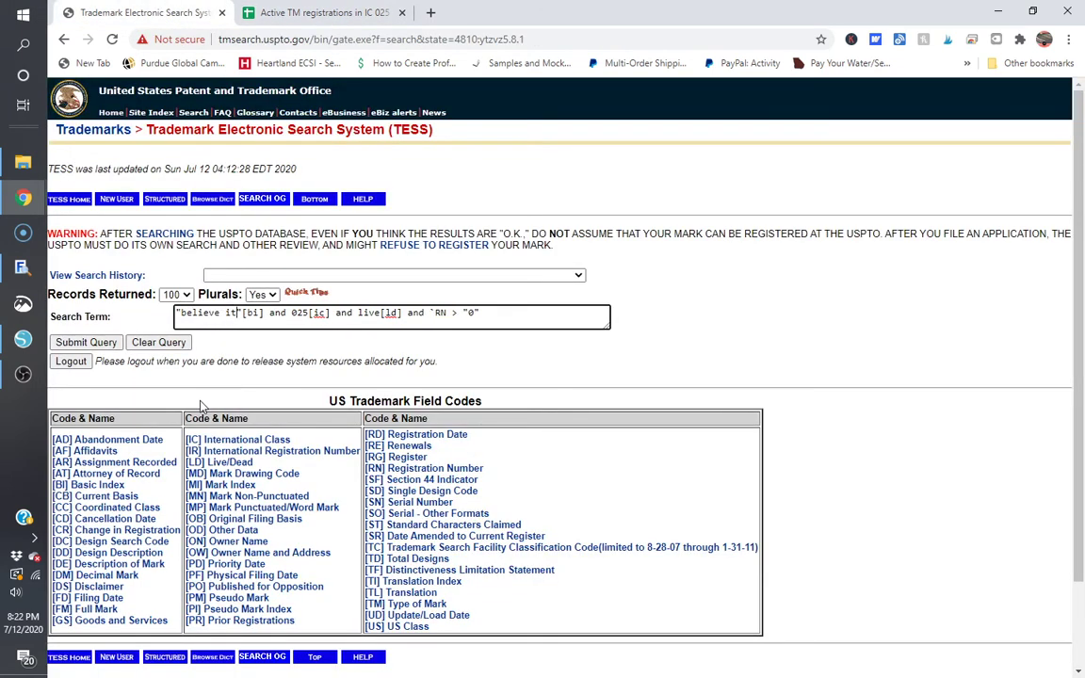
left_click(87, 343)
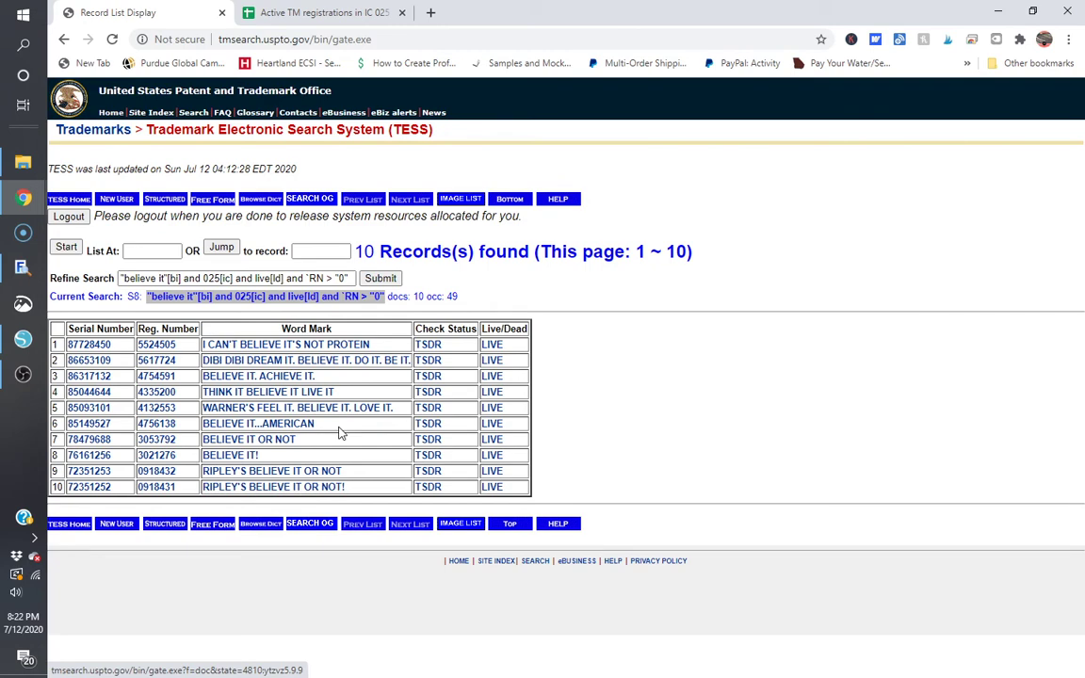
left_click(242, 457)
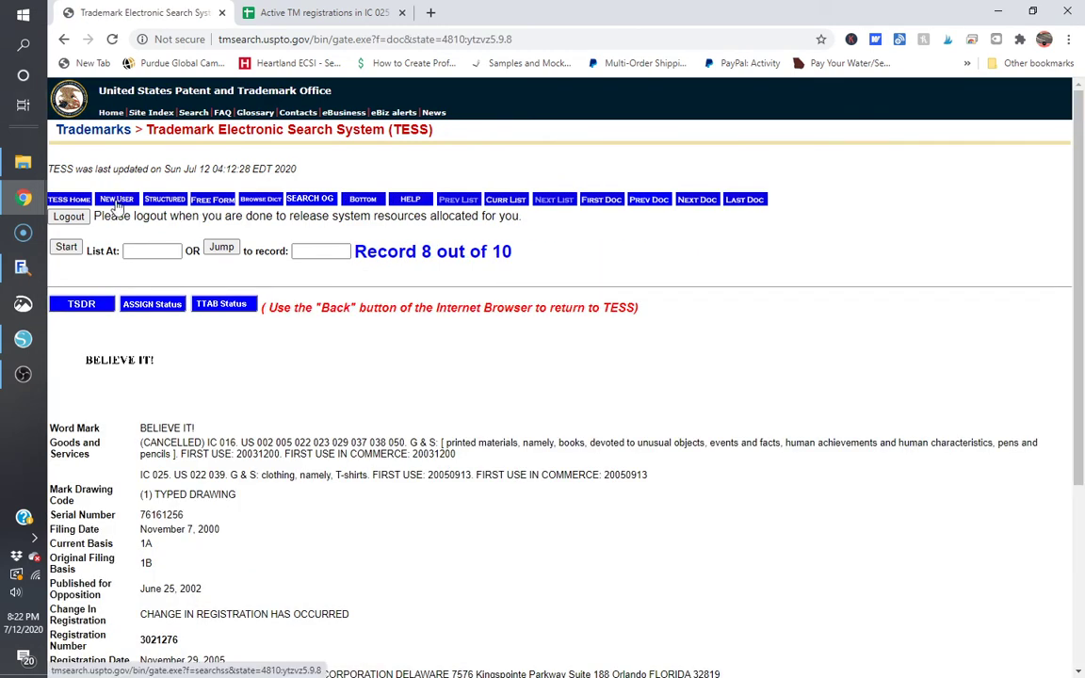
Leave the BELIEVE IT! record for the TESS welcome page listing the search options.
left_click(68, 200)
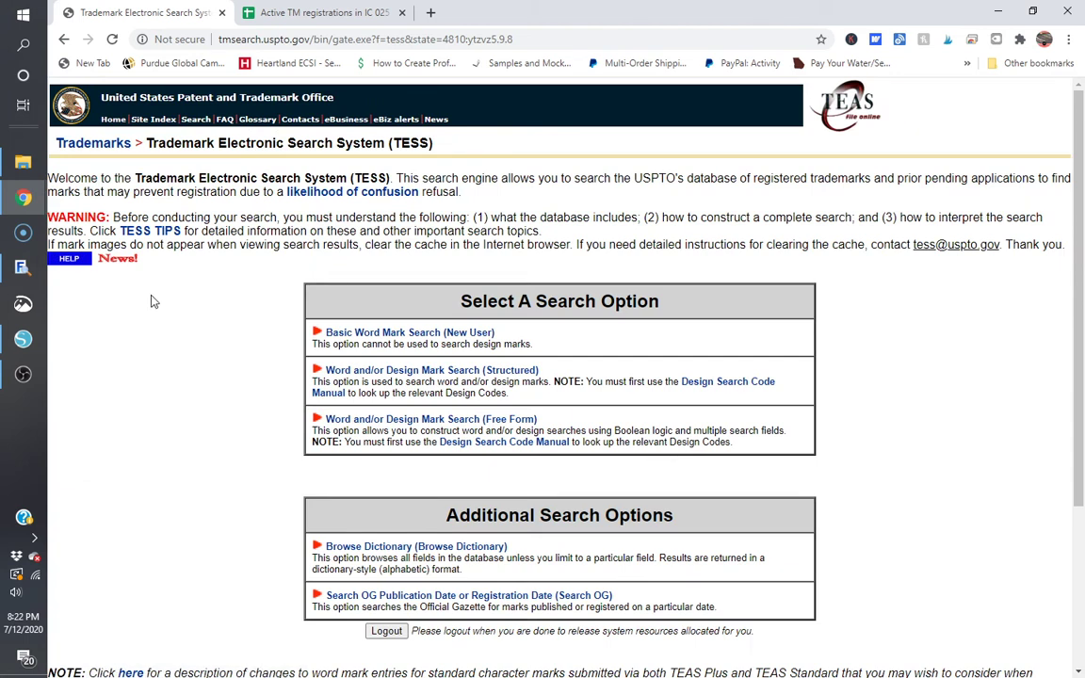